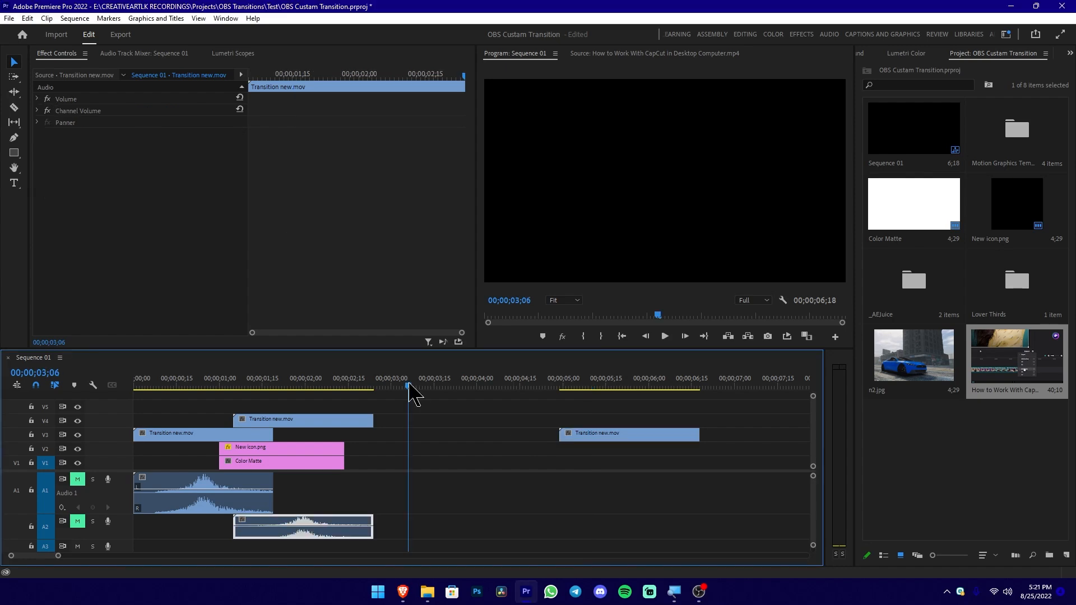
Preview the assembled logo transition and the separate Transition new.mov clip by scrubbing the timeline
left_click_drag(410, 388, 360, 454)
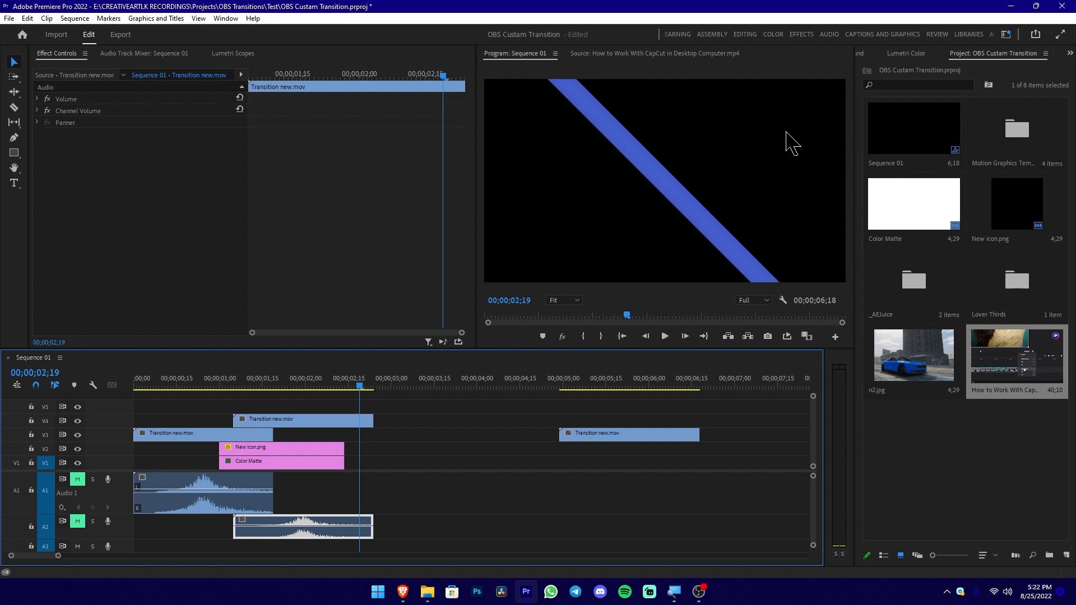
left_click(534, 380)
left_click_drag(534, 381, 637, 381)
Place only the video of How to Work With CapCut in Desktop Computer.mp4 on V1, starting with the separate Transition new.mov clip
double_click(1023, 347)
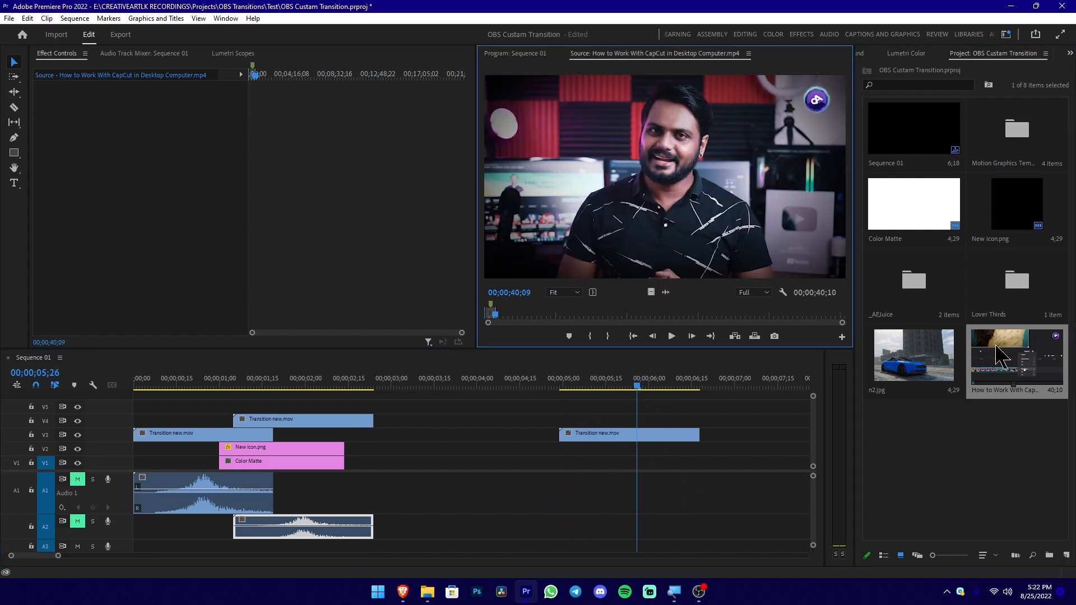
left_click_drag(651, 291, 560, 473)
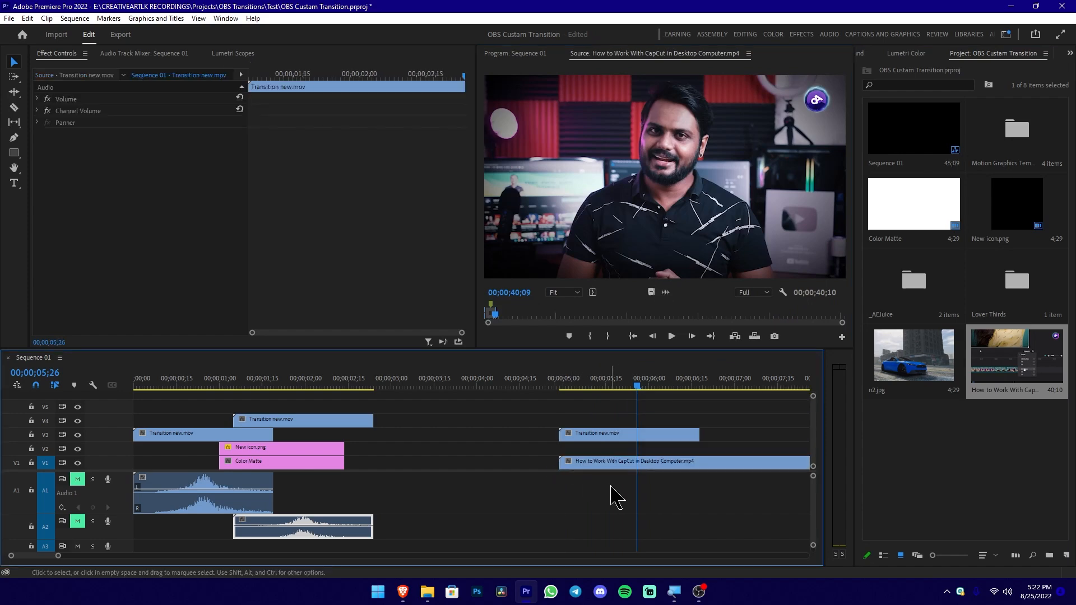
Scrub through the transition over the CapCut footage to examine how its stripes cover and reveal the picture
scroll(606, 482, "down", 1)
mouse_move(534, 387)
left_mouse_down()
mouse_move(523, 386)
mouse_move(540, 387)
left_mouse_up()
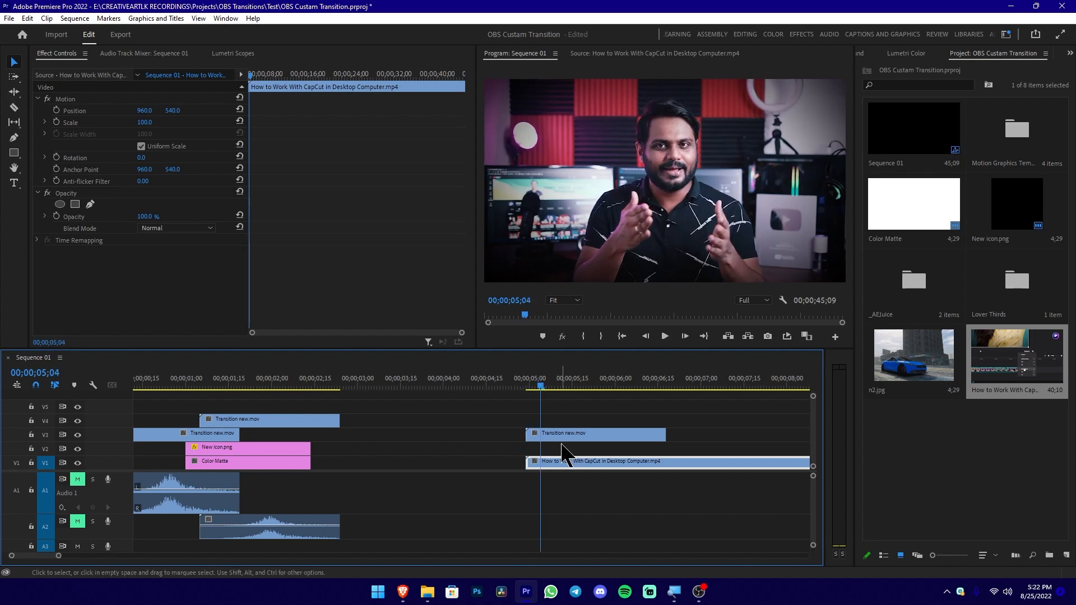
left_click_drag(542, 386, 597, 398)
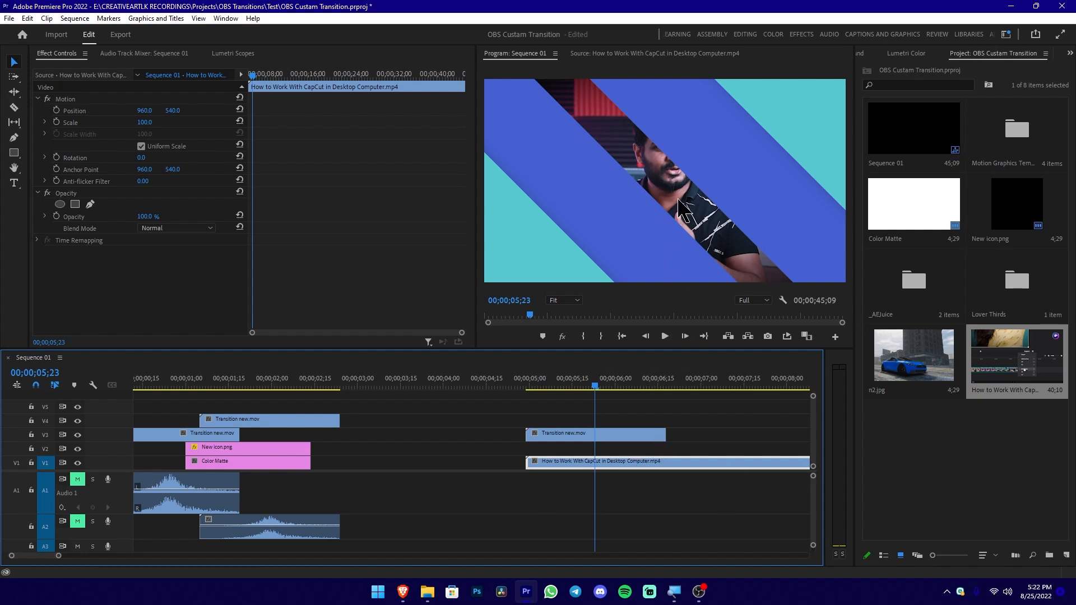
left_click(621, 387)
left_click_drag(619, 381, 588, 385)
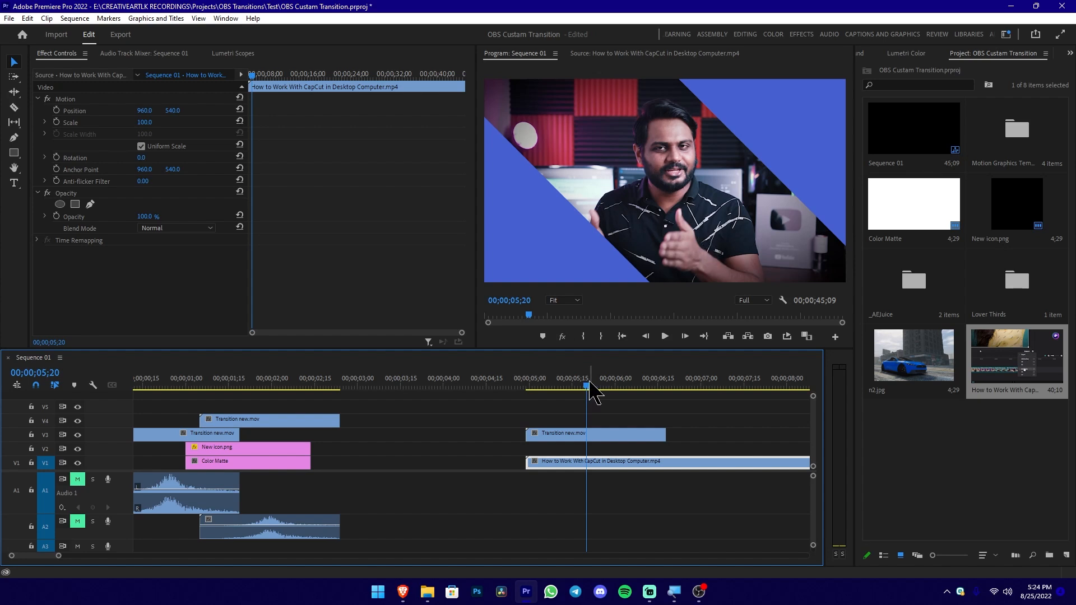
left_click_drag(589, 385, 598, 387)
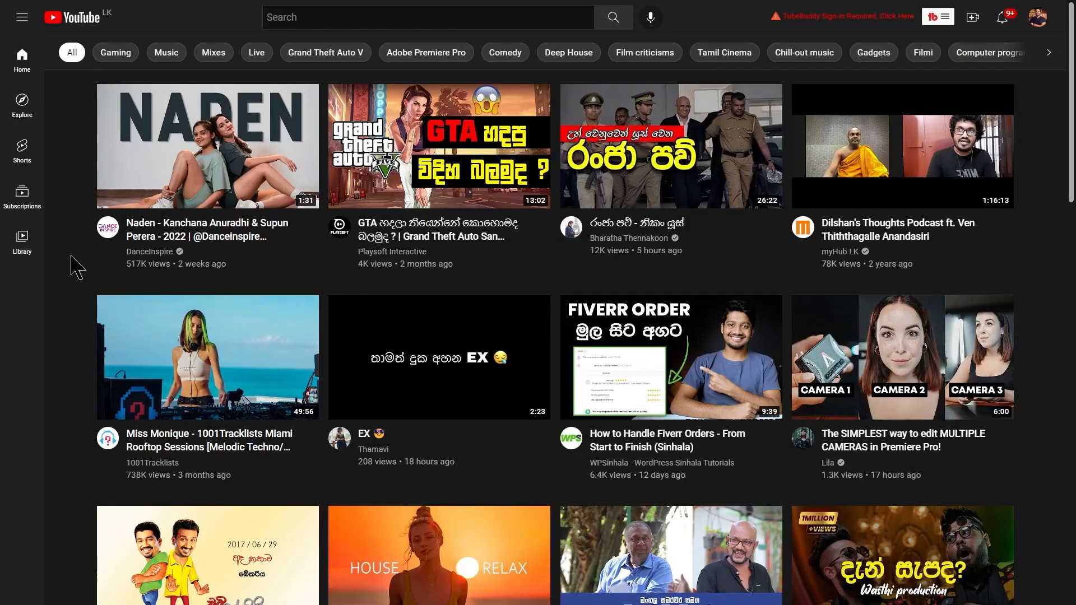
Switch to YouTube and search for "creativeartlk subscribe animation"
left_click(384, 17)
type("creativear")
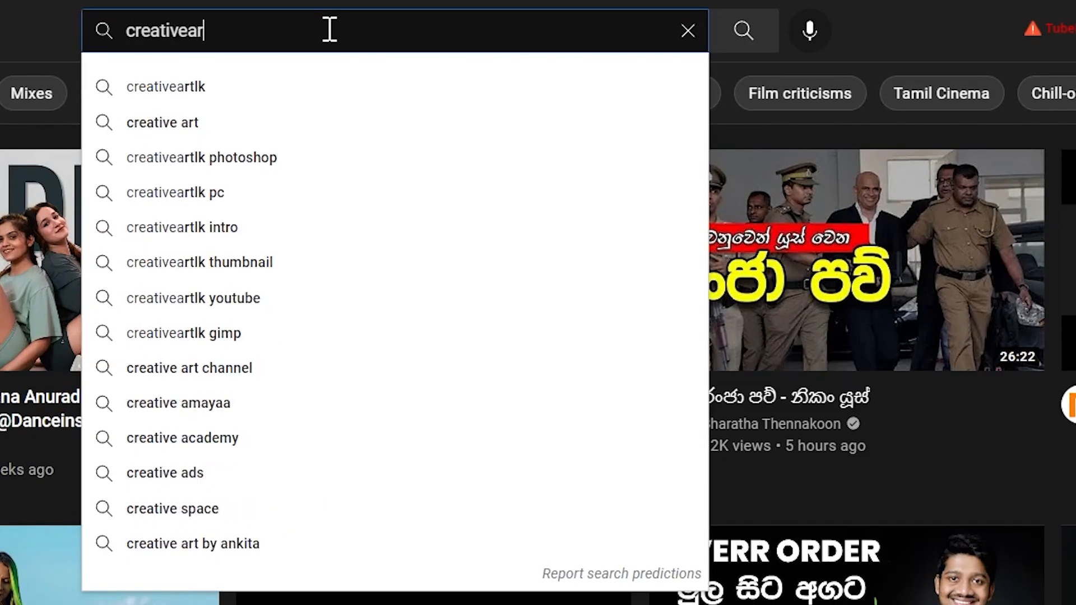
type("tlk subscribe ")
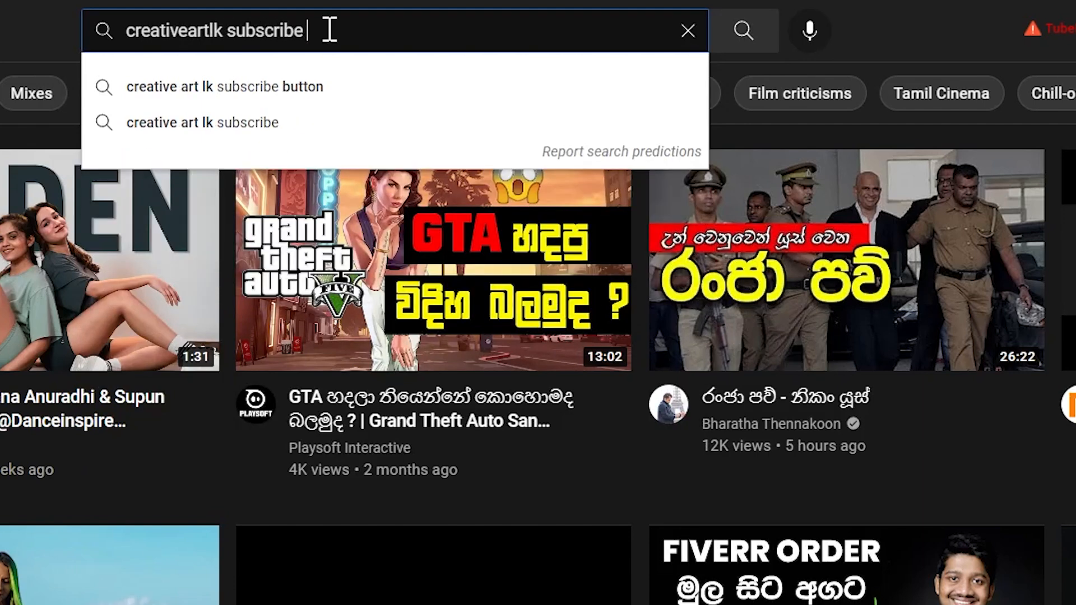
type("animation")
key("Return")
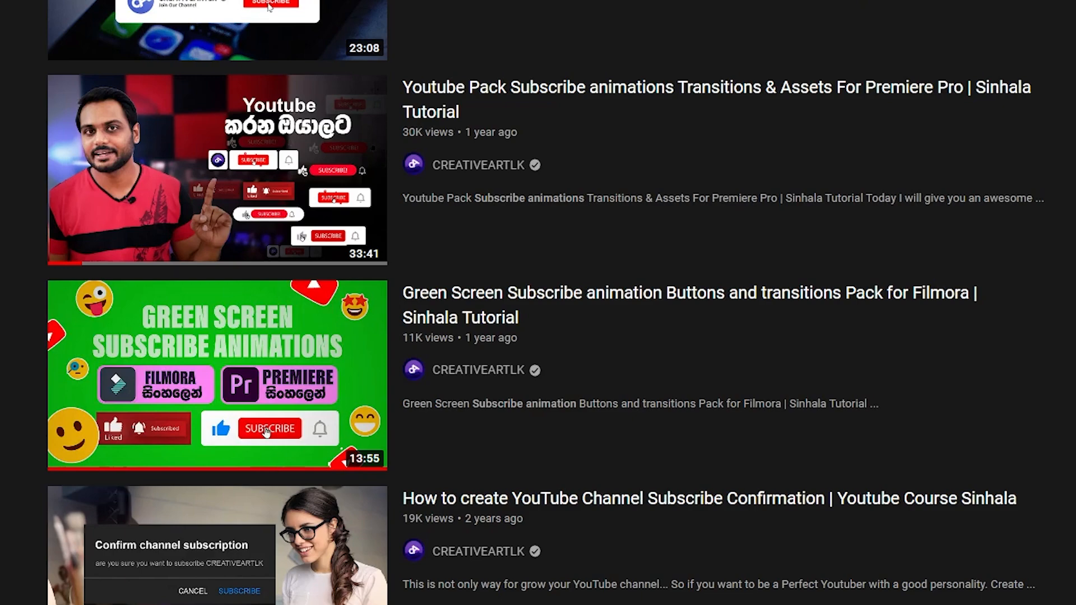
Open the Green Screen Subscribe animation Buttons video for Filmora from the search results and skip forward past 7:31
scroll(538, 302, "down", 5)
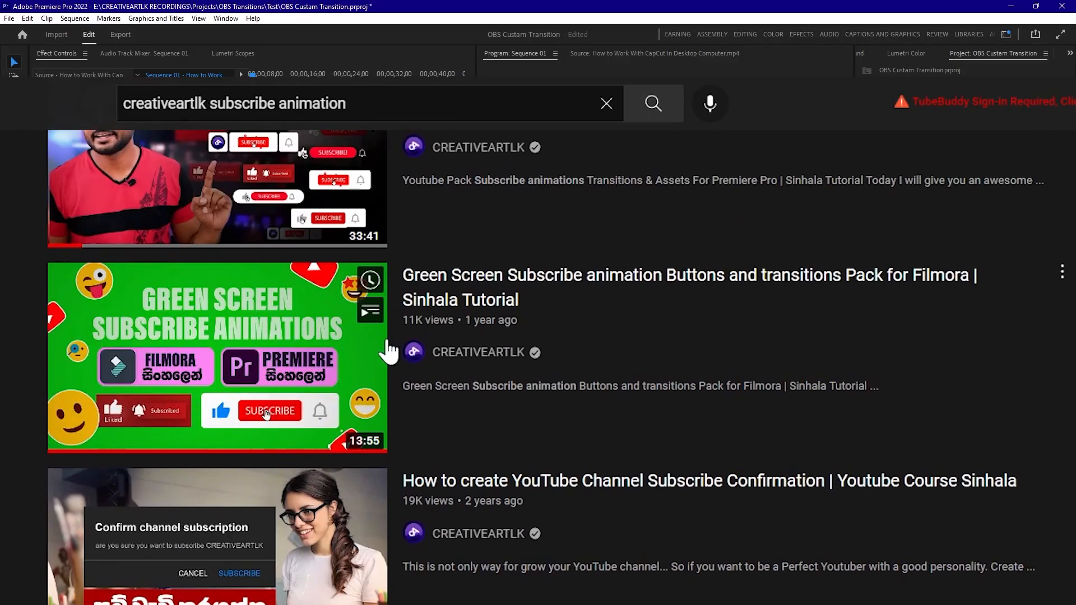
left_click(322, 343)
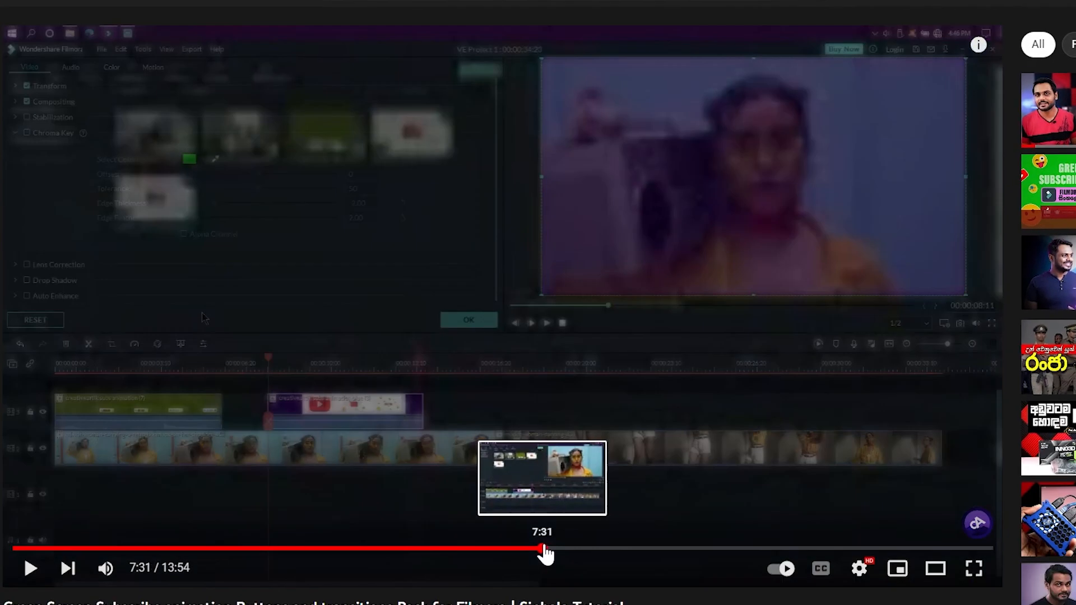
left_click_drag(542, 548, 609, 548)
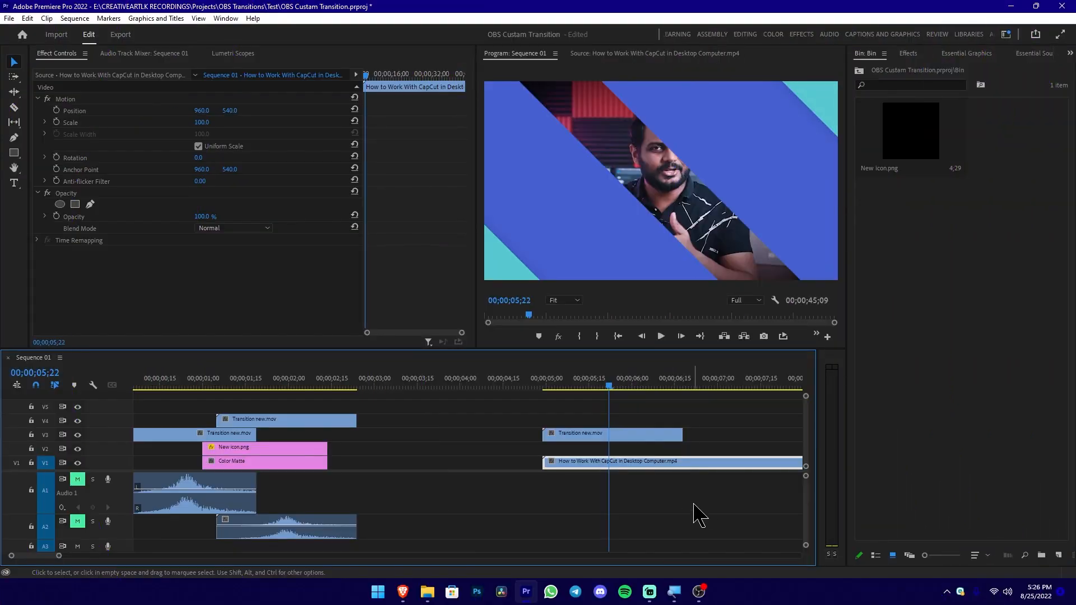
Back in Premiere Pro, delete the CapCut footage from V1 and scrub through the logo transition and the separate transition clip
left_click_drag(696, 503, 747, 440)
key("Delete")
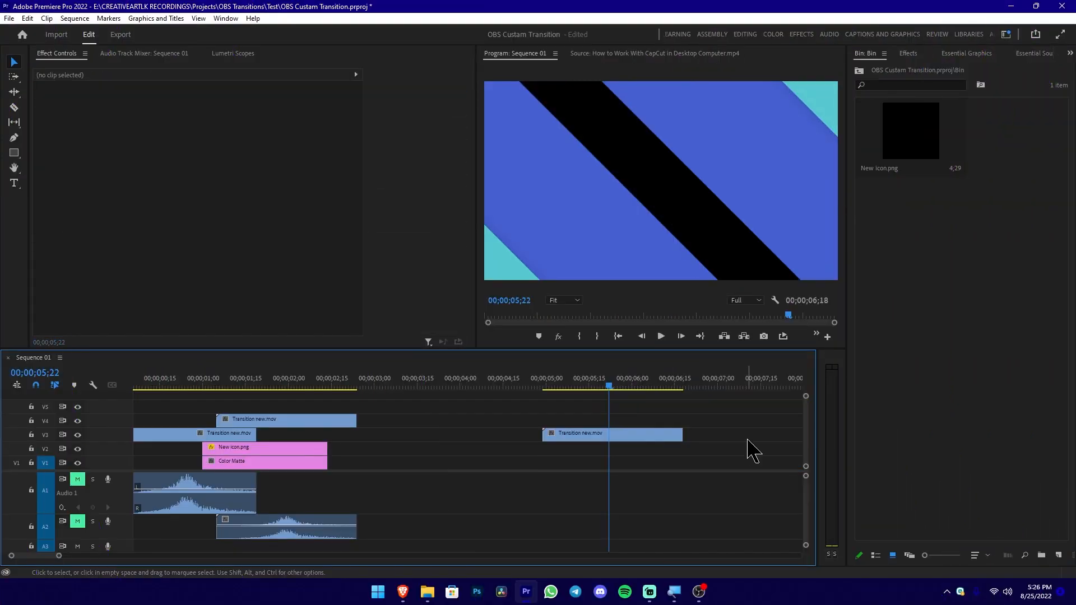
mouse_move(269, 387)
left_mouse_down()
mouse_move(207, 386)
mouse_move(248, 386)
left_mouse_up()
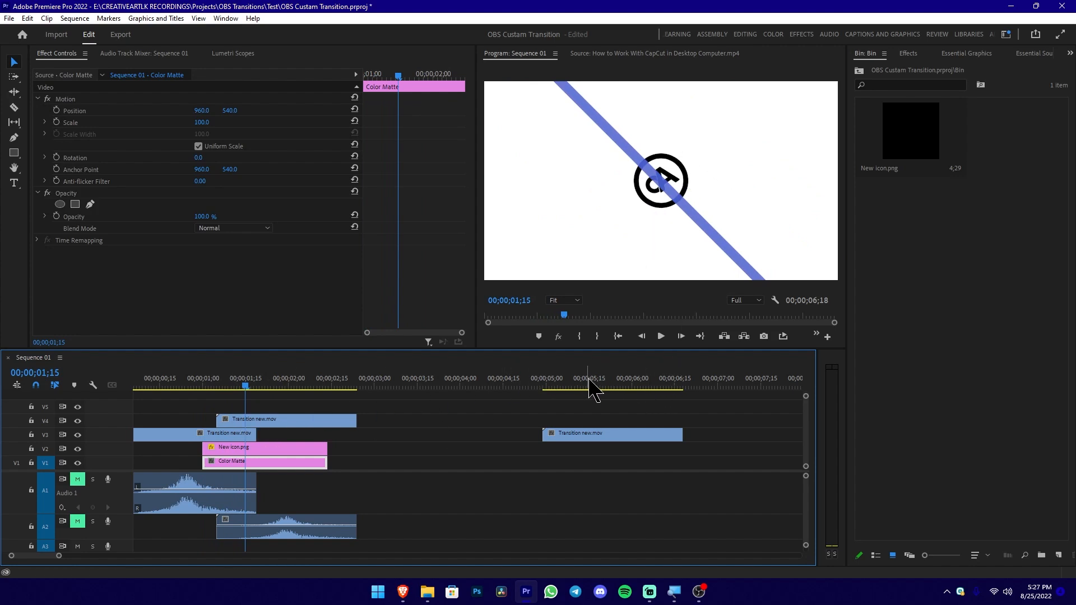
mouse_move(590, 387)
left_mouse_down()
mouse_move(595, 425)
mouse_move(606, 395)
left_mouse_up()
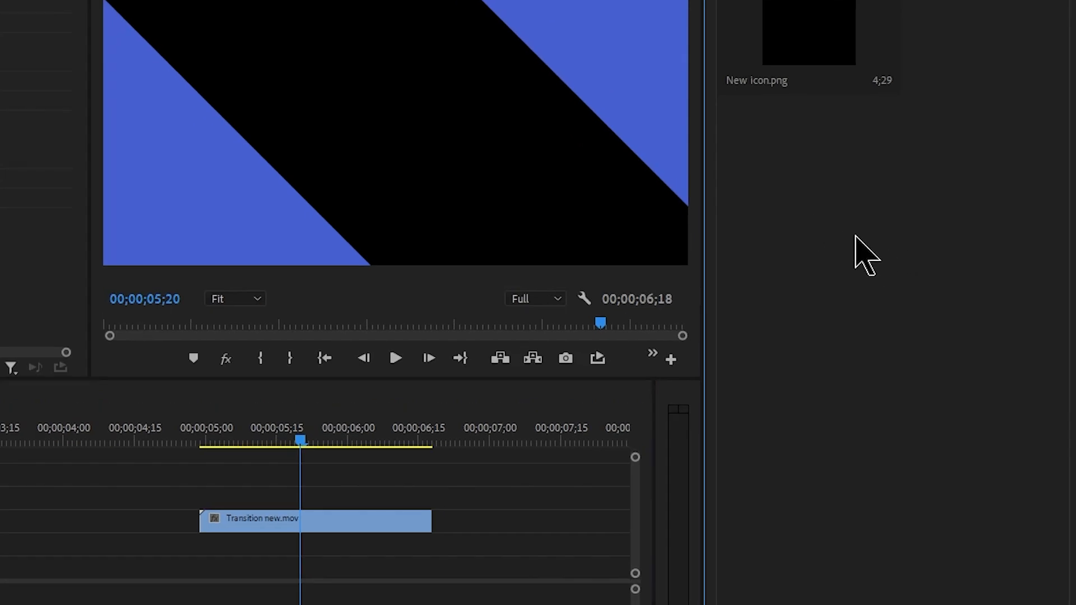
right_click(773, 181)
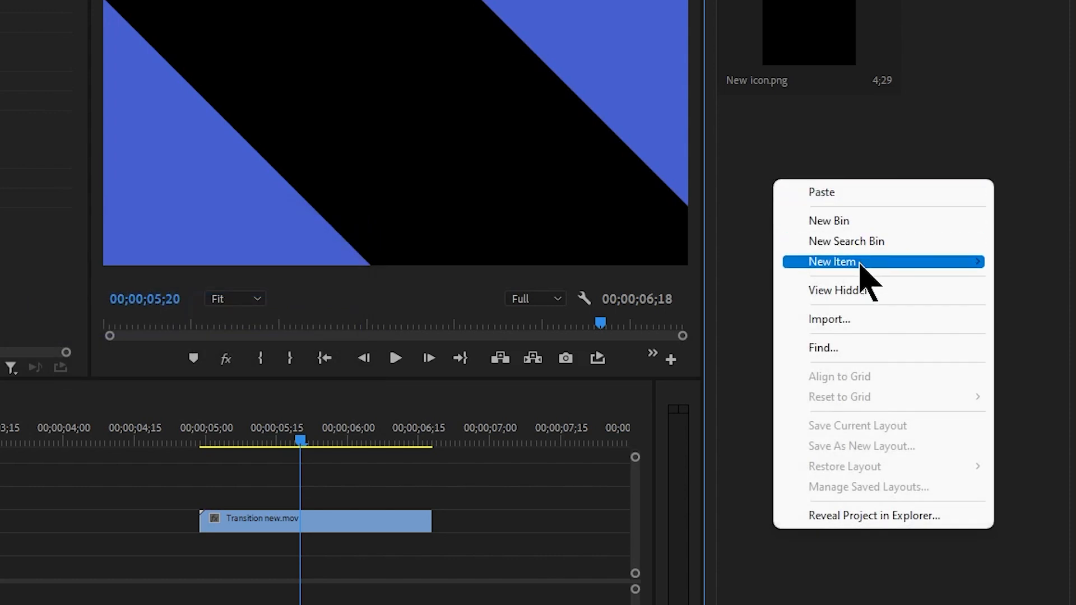
mouse_move(859, 267)
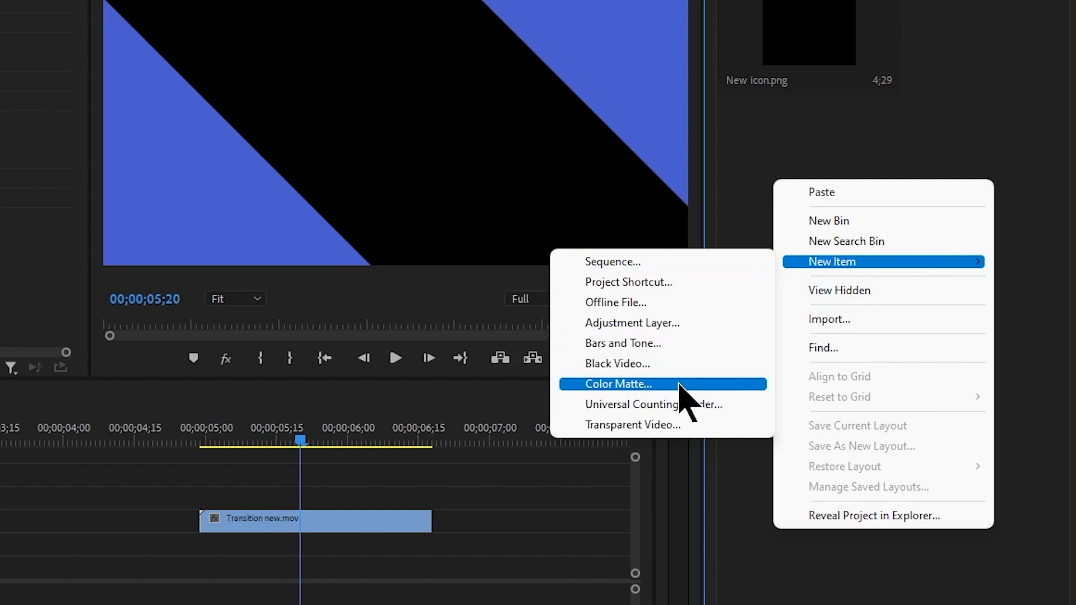
left_click(797, 149)
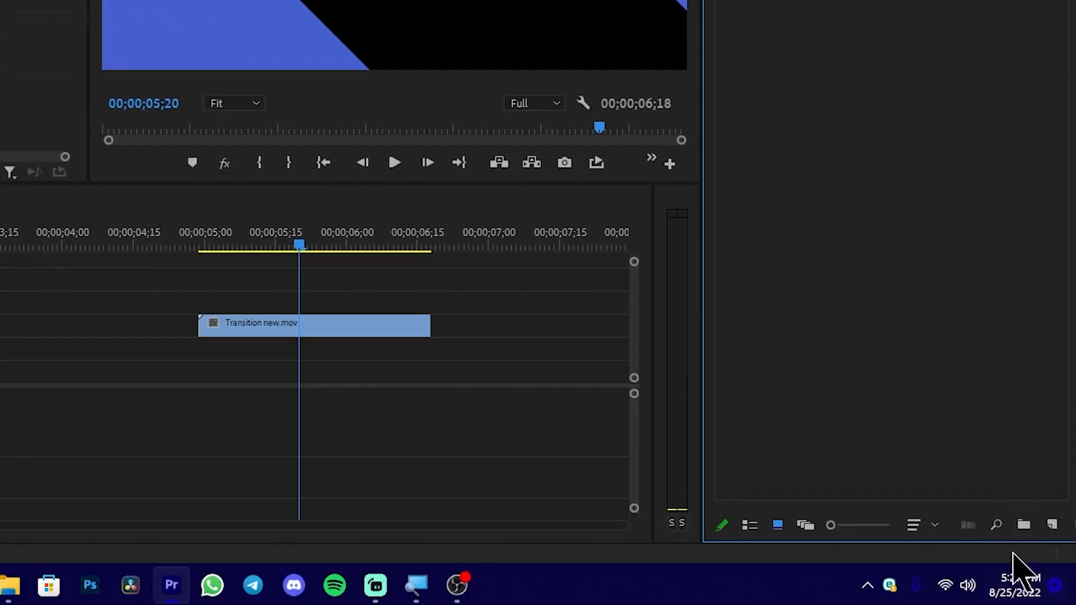
Create a white (FFFFFF) color matte at 1920 x 1080, 29.97 fps Drop-Frame with square pixels, named Color Matte
left_click(1052, 525)
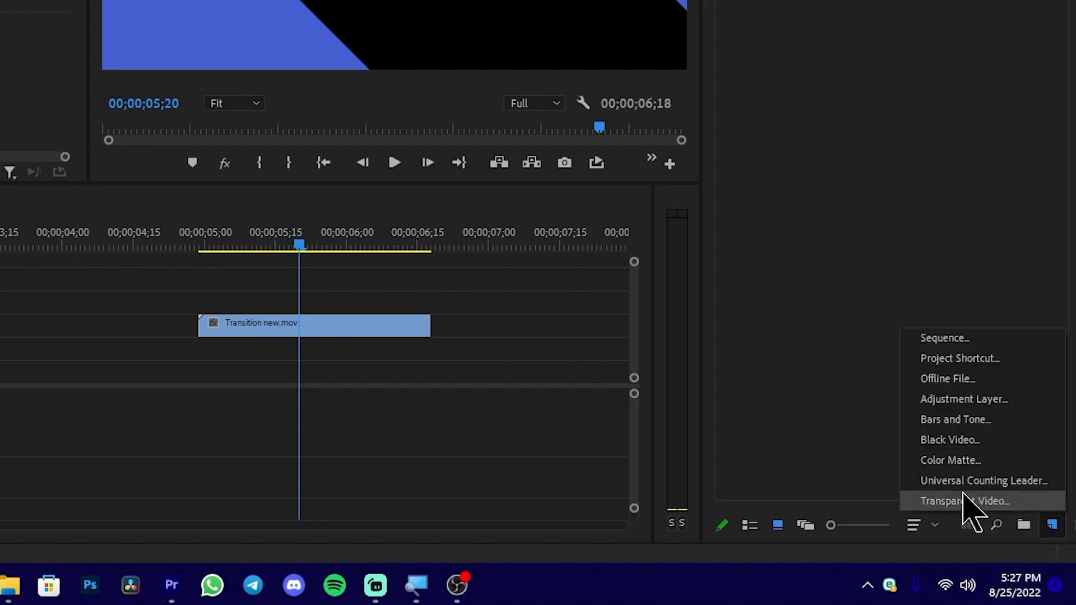
left_click(973, 460)
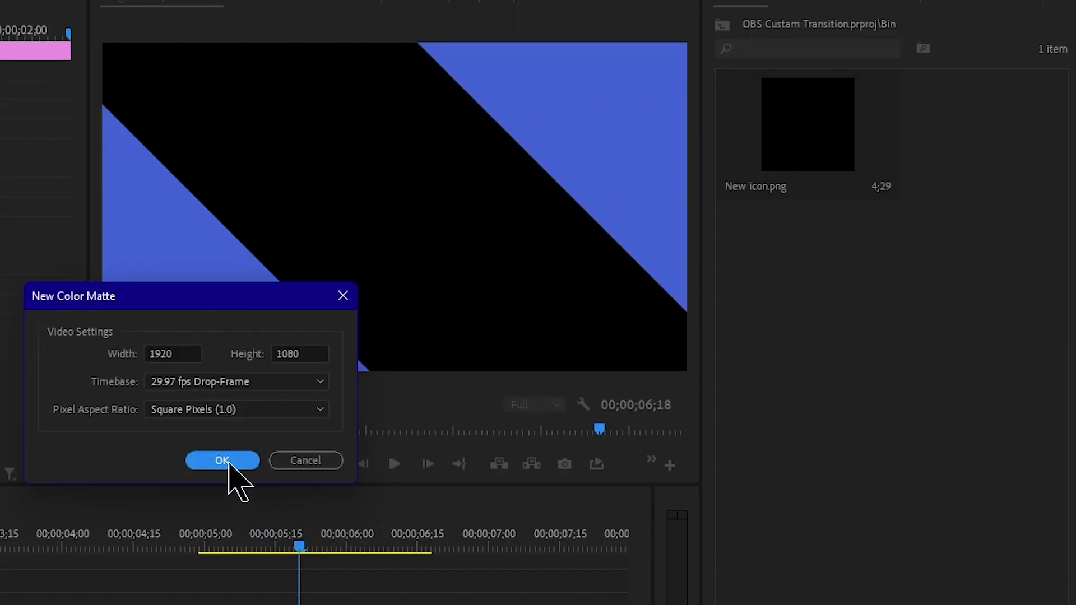
left_click(223, 460)
mouse_move(139, 384)
left_mouse_down()
mouse_move(1, 511)
mouse_move(190, 343)
mouse_move(1, 511)
left_mouse_up()
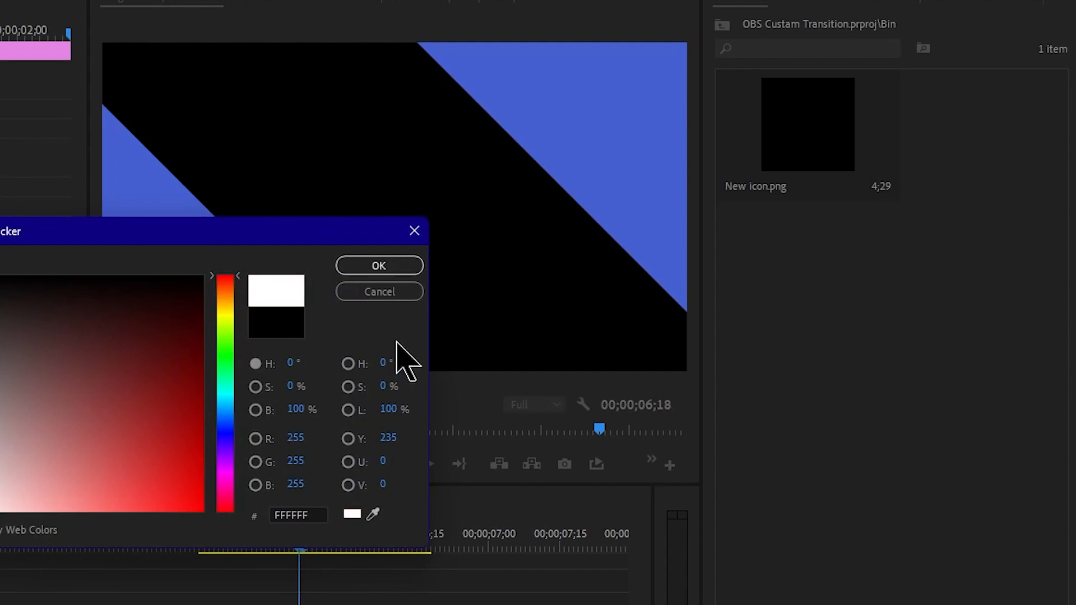
left_click(379, 266)
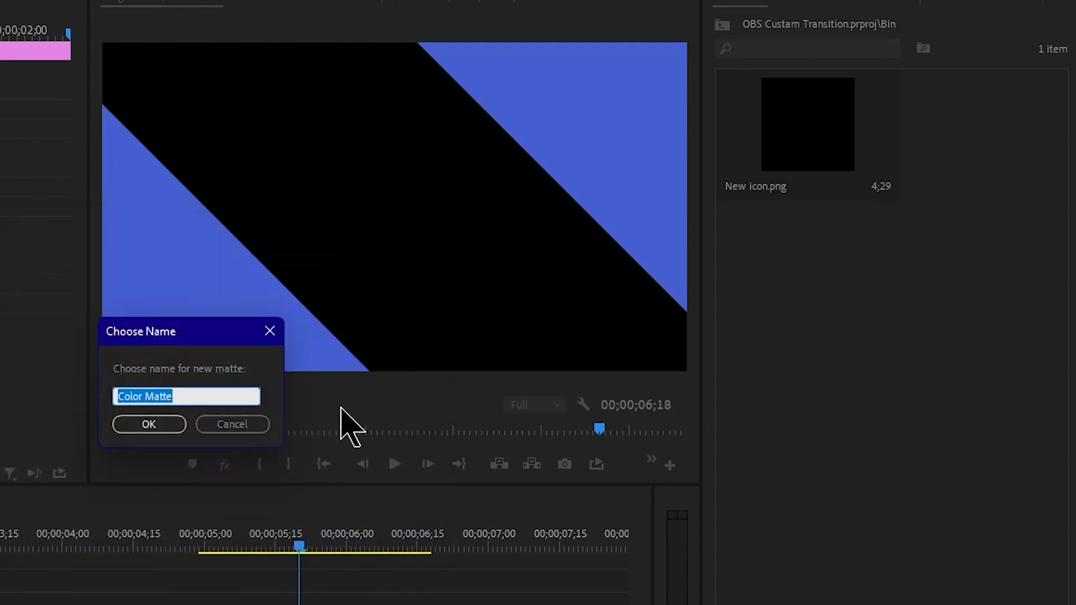
left_click(167, 429)
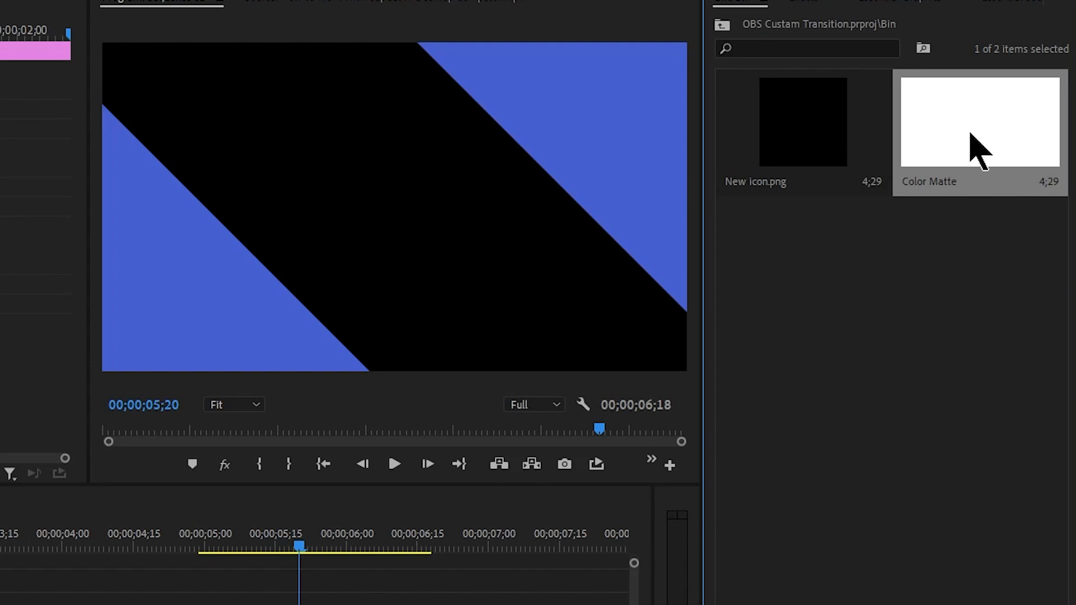
Place the Color Matte on V1, aligned with the start of the separate Transition new.mov clip, and preview the overlap
left_click_drag(621, 476, 212, 527)
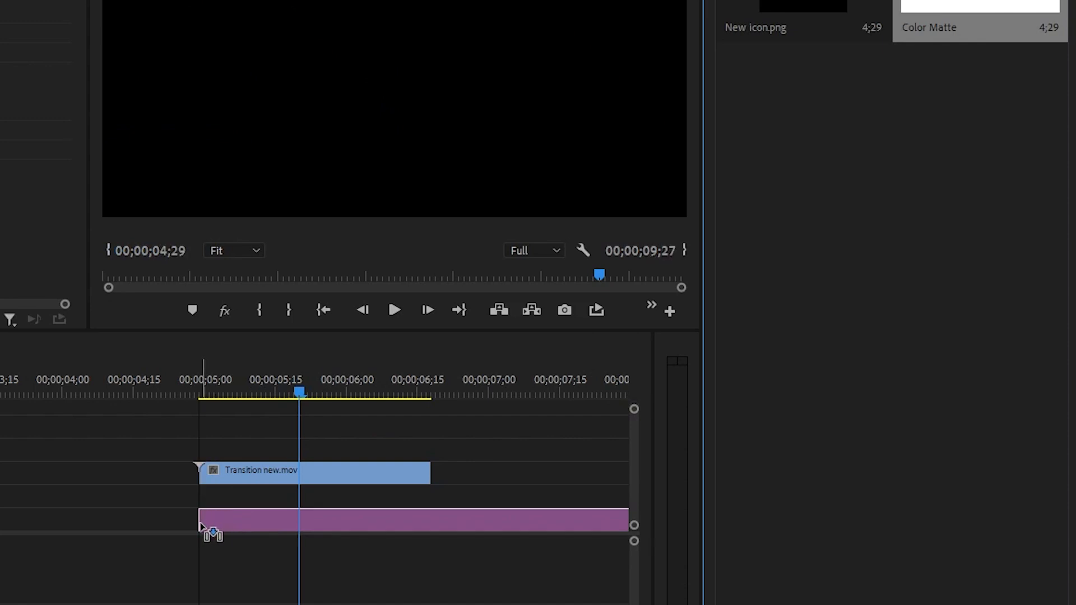
left_click(377, 504)
left_click_drag(239, 396, 291, 405)
scroll(302, 533, "down", 2)
left_click_drag(221, 448, 216, 444)
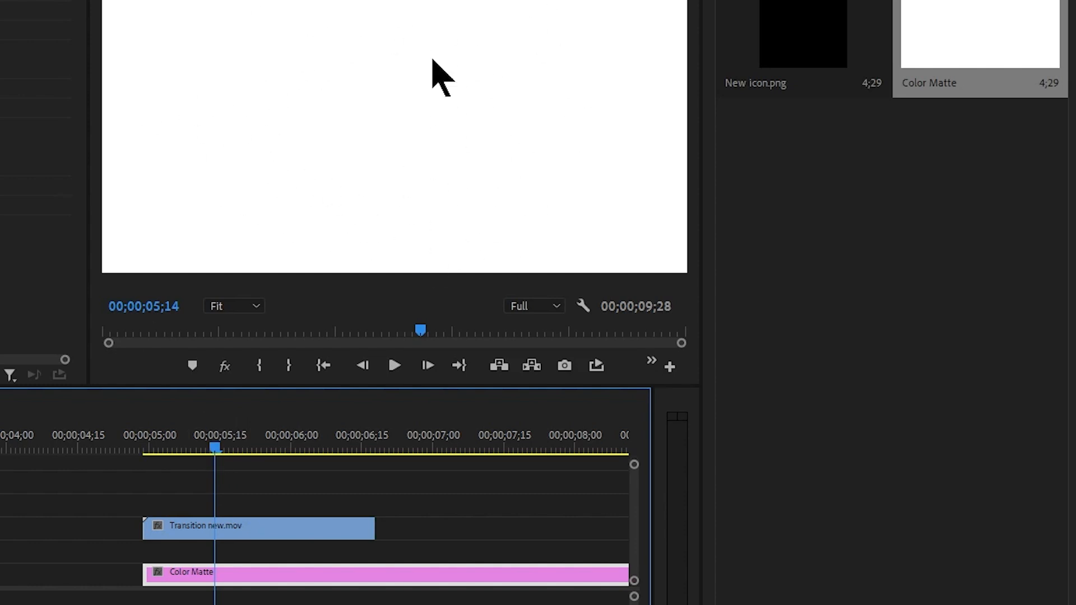
scroll(236, 502, "up", 2)
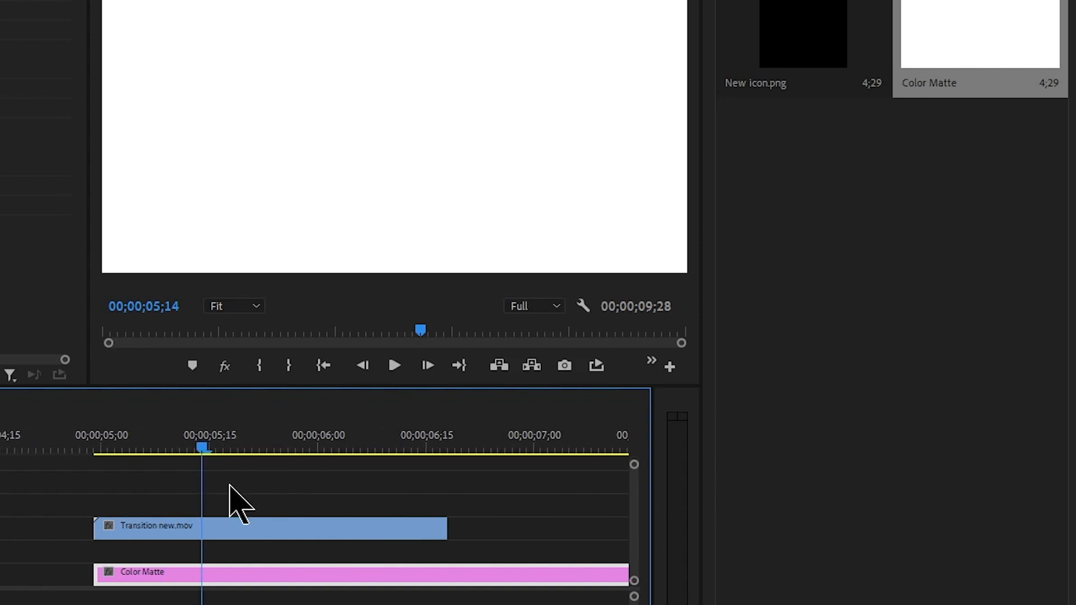
Find the mid-transition frame at 00;00;05;29 and move the Color Matte clip so it starts there
left_click_drag(207, 445, 298, 442)
key("Right")
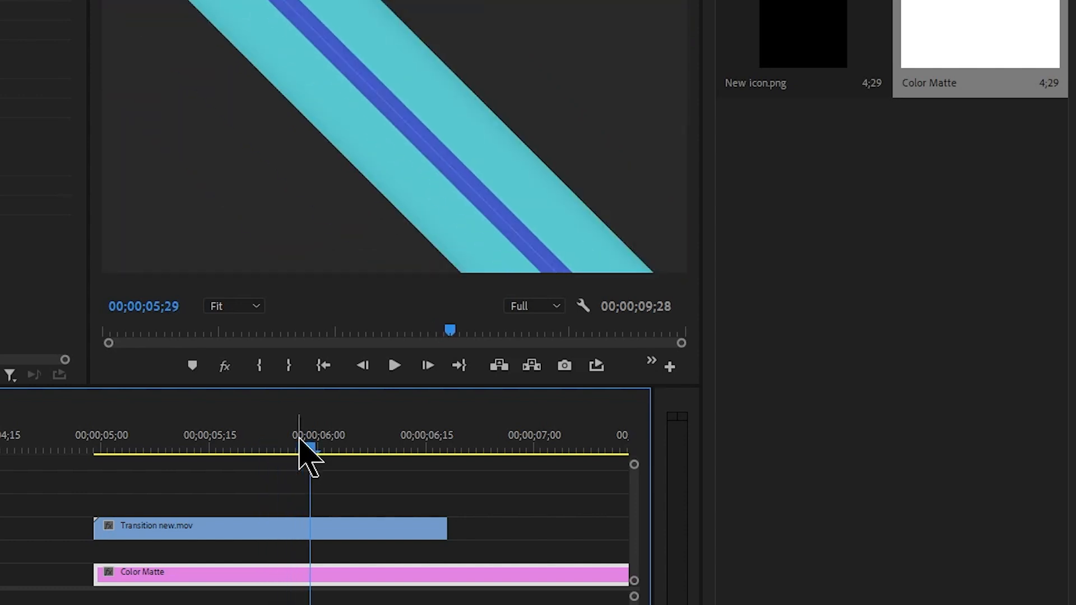
key("minus")
scroll(240, 533, "right", 3)
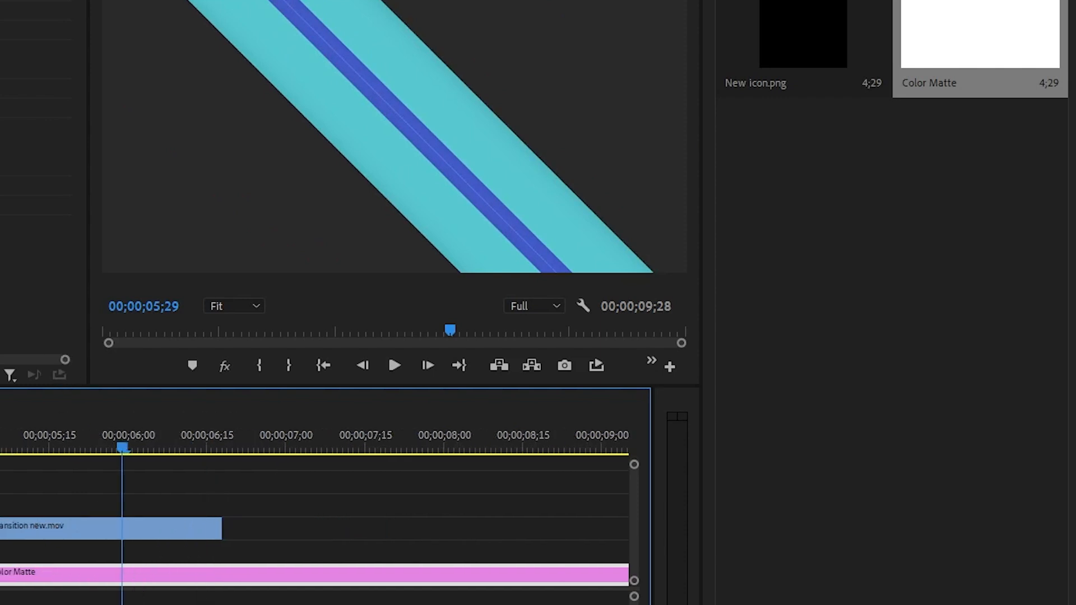
left_click_drag(77, 586, 231, 582)
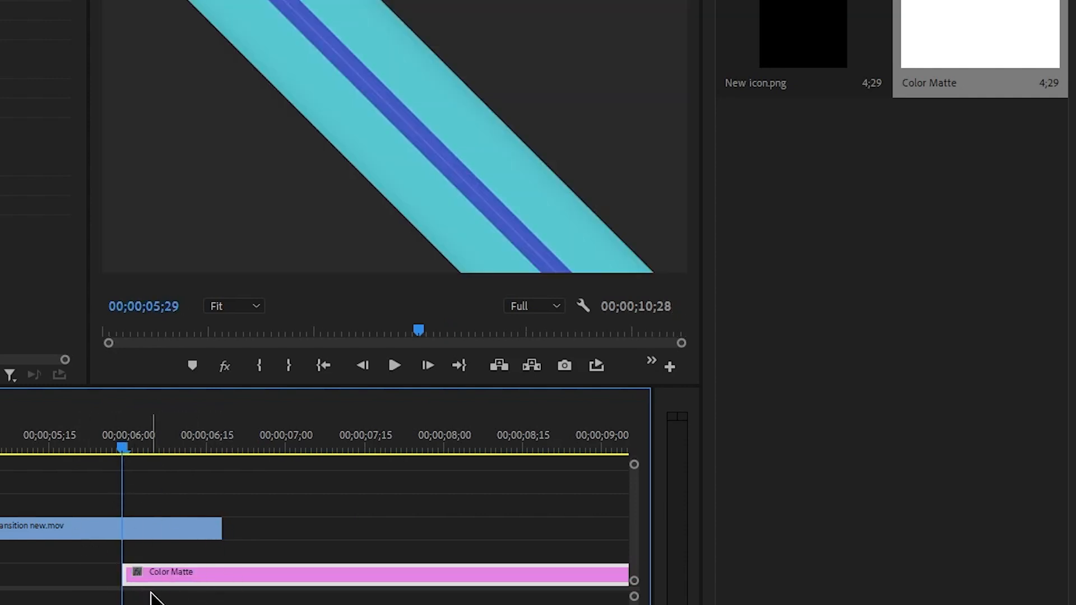
Move the Color Matte up to V2 and place only the CapCut clip's video on V1 from the transition's start
scroll(105, 582, "up", 2)
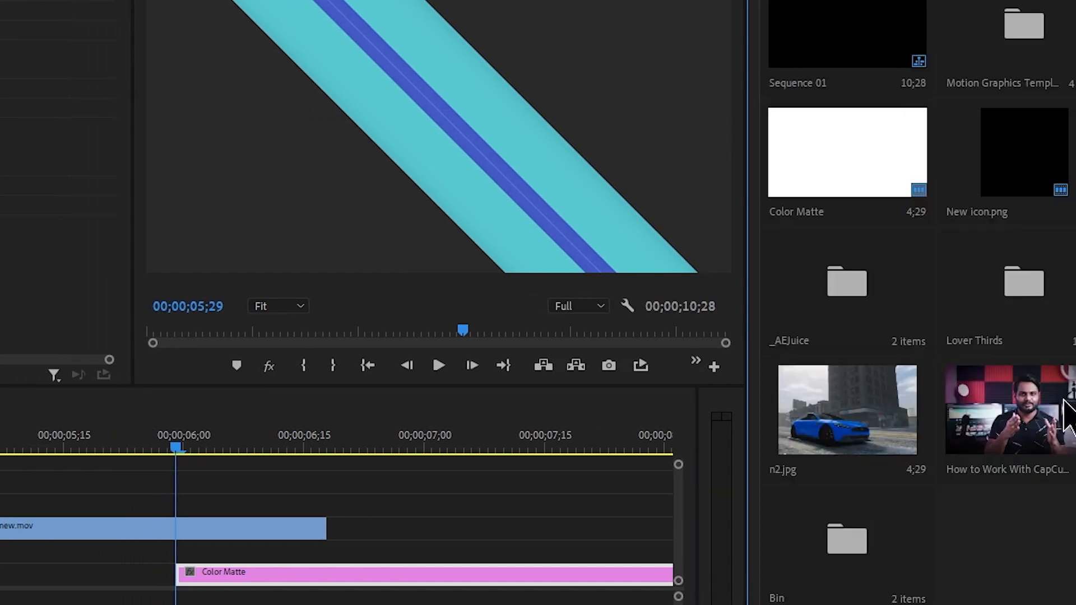
double_click(1021, 437)
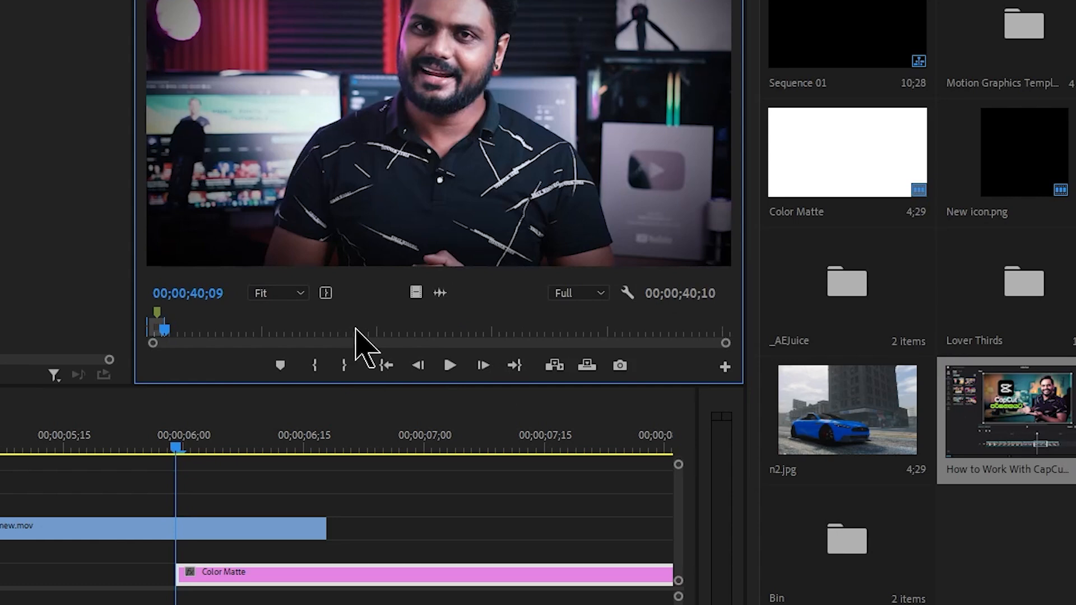
left_click_drag(334, 604, 460, 555)
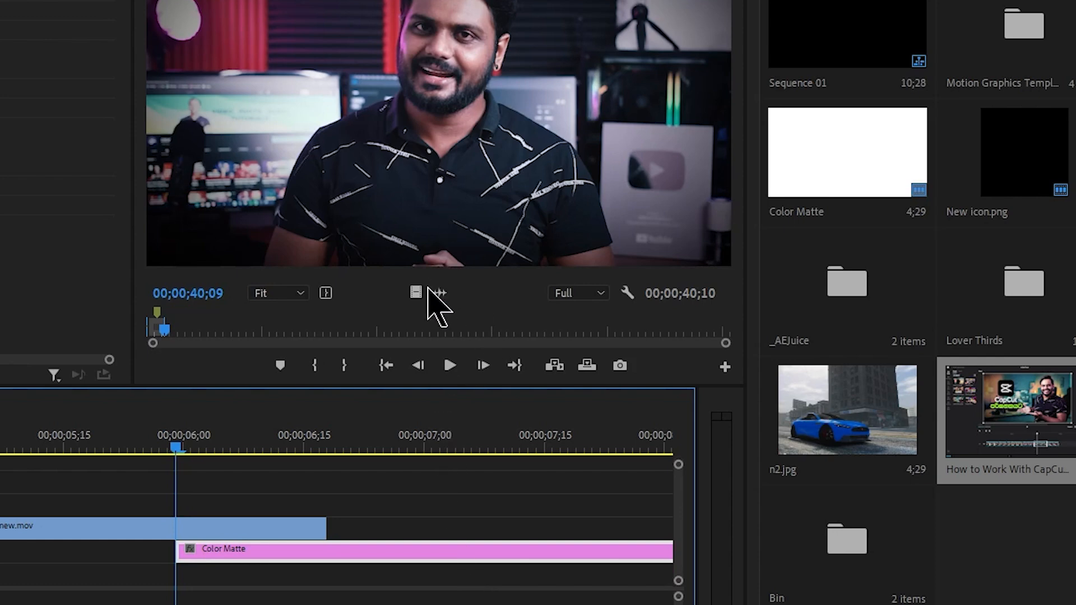
left_click(393, 352)
left_click_drag(1, 601, 1, 596)
Scrub from 00;00;05;07 to 00;00;06;20 to preview the transition from the footage to the white matte
left_click_drag(41, 449, 2, 451)
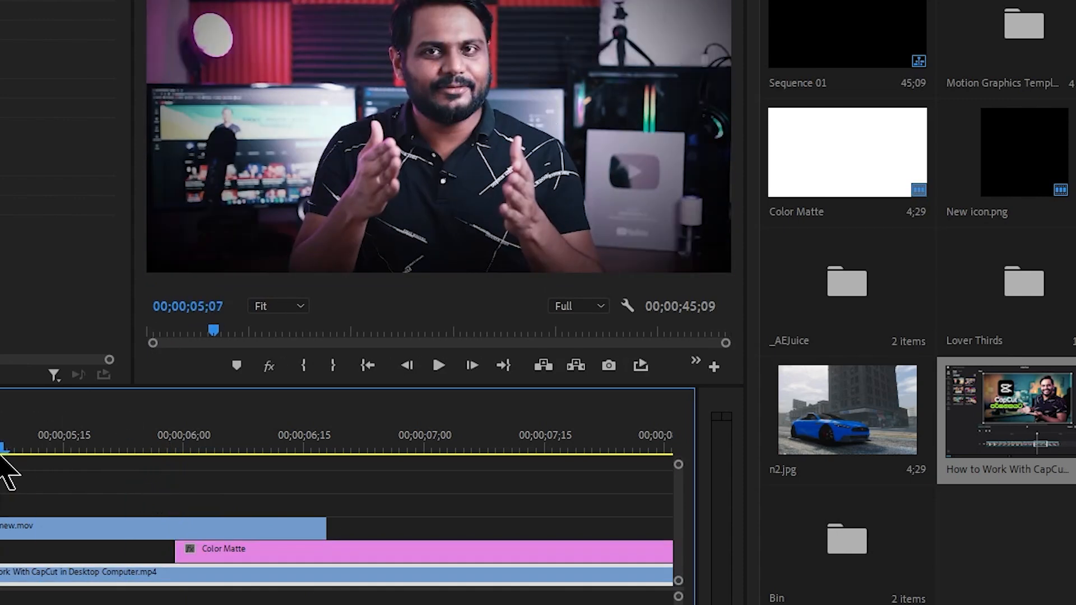
left_click_drag(7, 451, 343, 509)
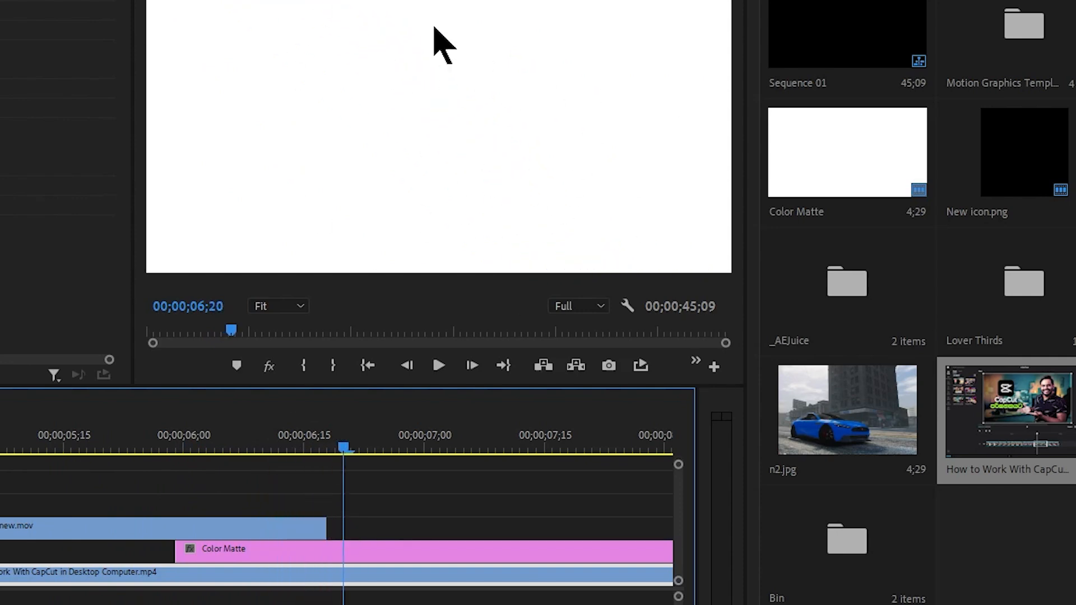
Place New icon.png from the Bin folder on V3 at 00;00;06;20
scroll(403, 552, "down", 3)
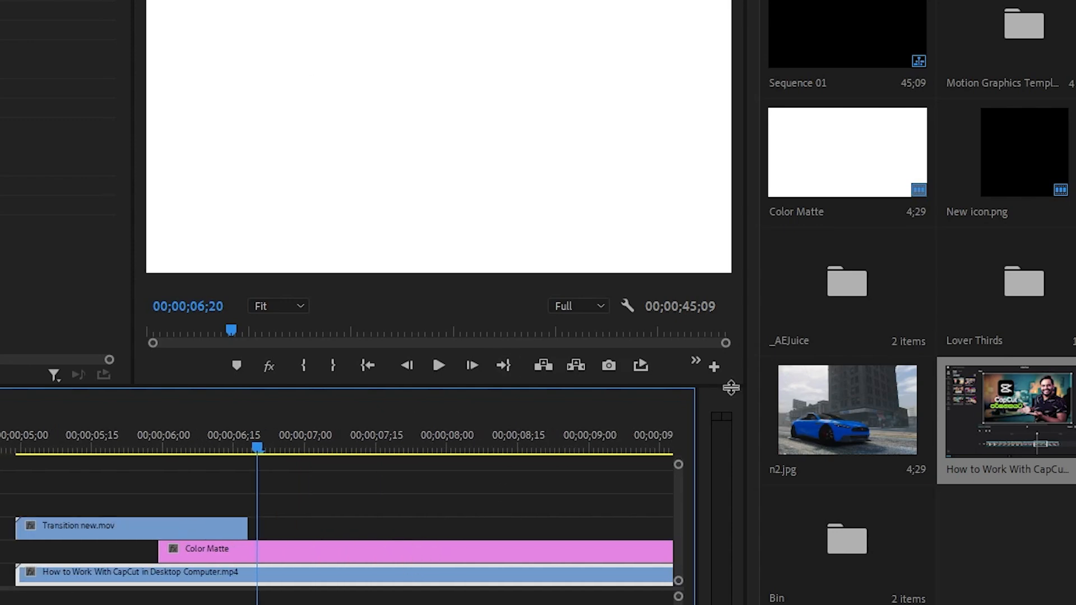
double_click(855, 552)
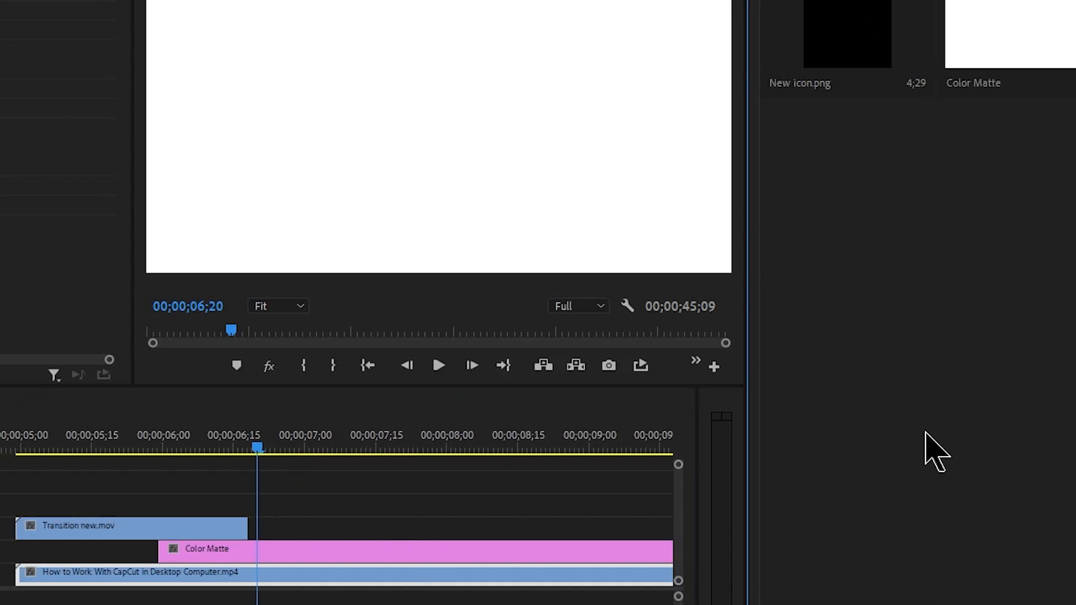
left_click(867, 6)
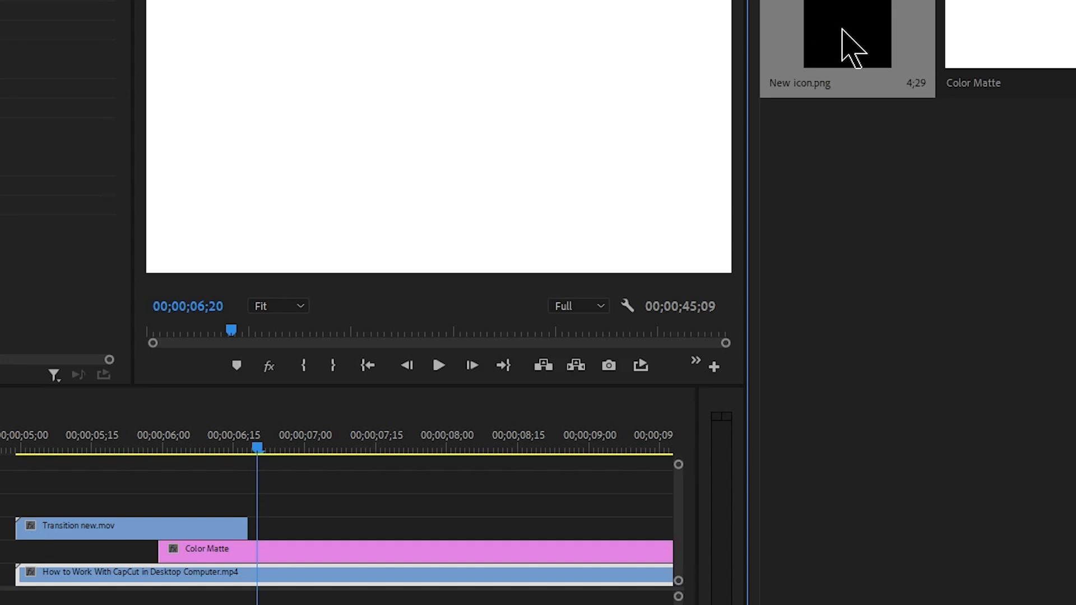
left_click_drag(851, 38, 268, 539)
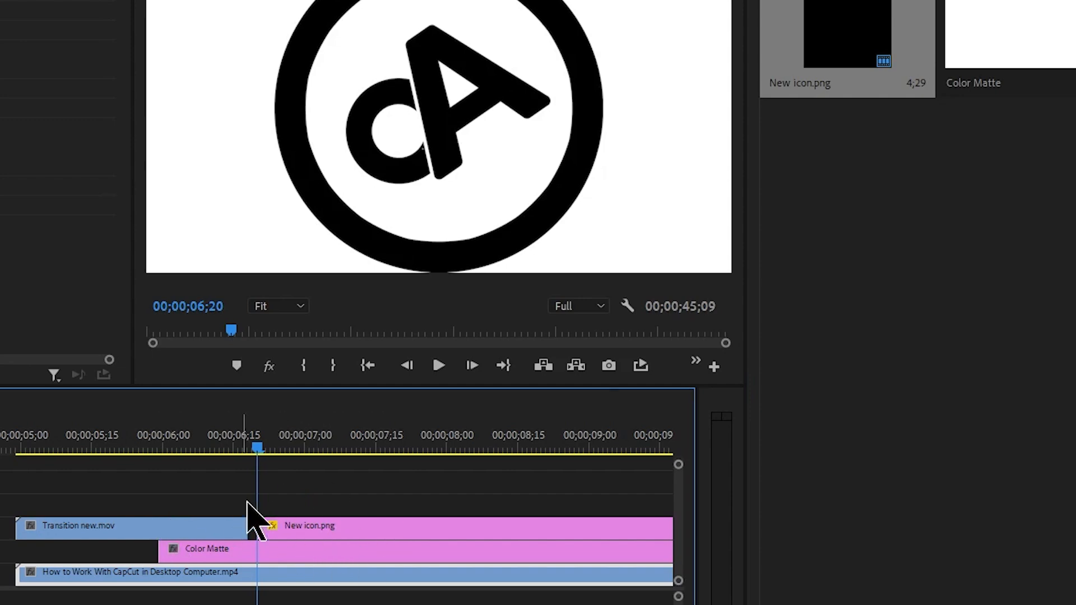
Move the Transition new.mov clip up to V4 and shift New icon.png on V3 to start together with the Color Matte
left_click(166, 525)
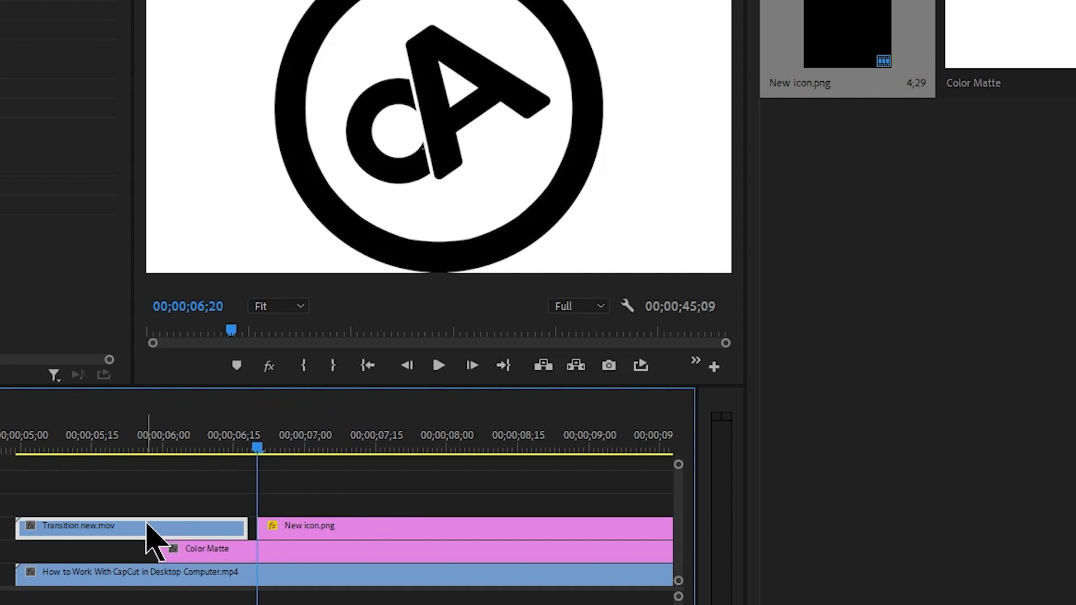
left_click_drag(146, 527, 147, 504)
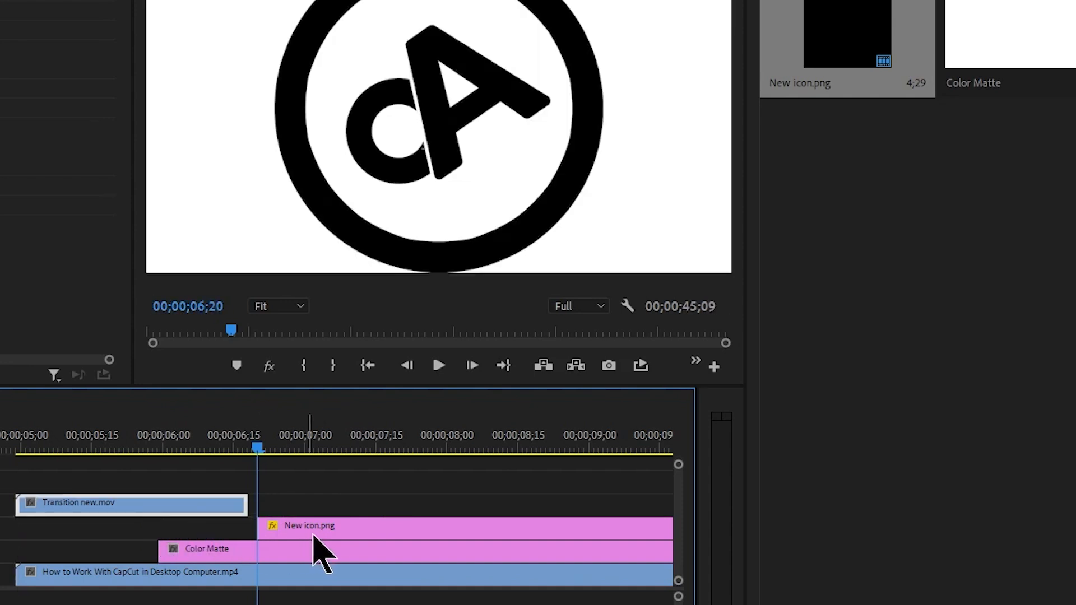
left_click(343, 526)
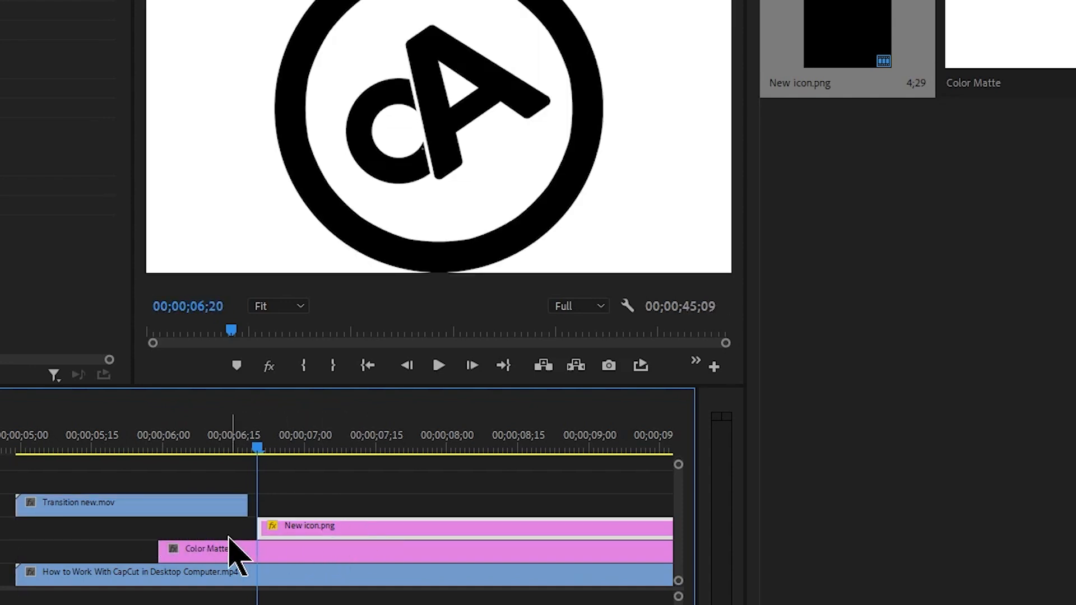
left_click(215, 560)
left_click_drag(297, 535, 204, 528)
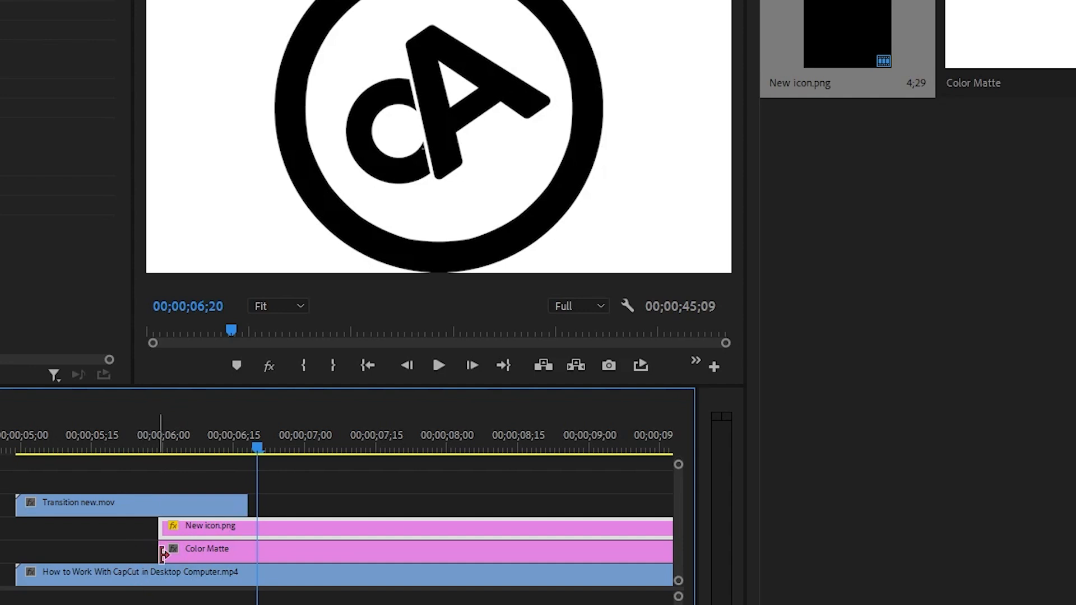
Scale the New icon.png clip down to 15.3
left_click(207, 552)
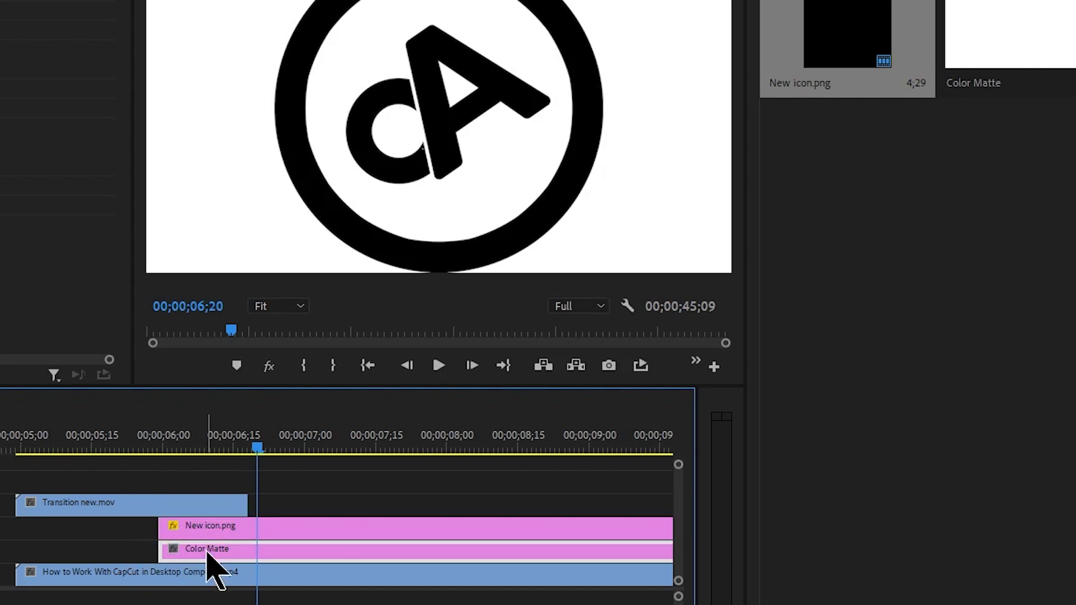
left_click(281, 528)
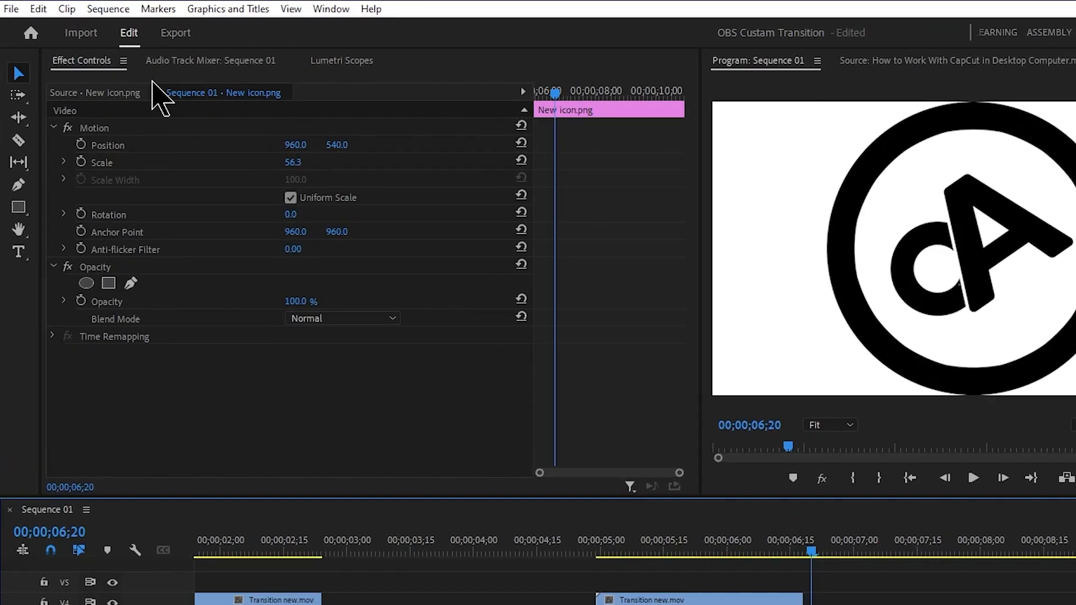
left_click(331, 9)
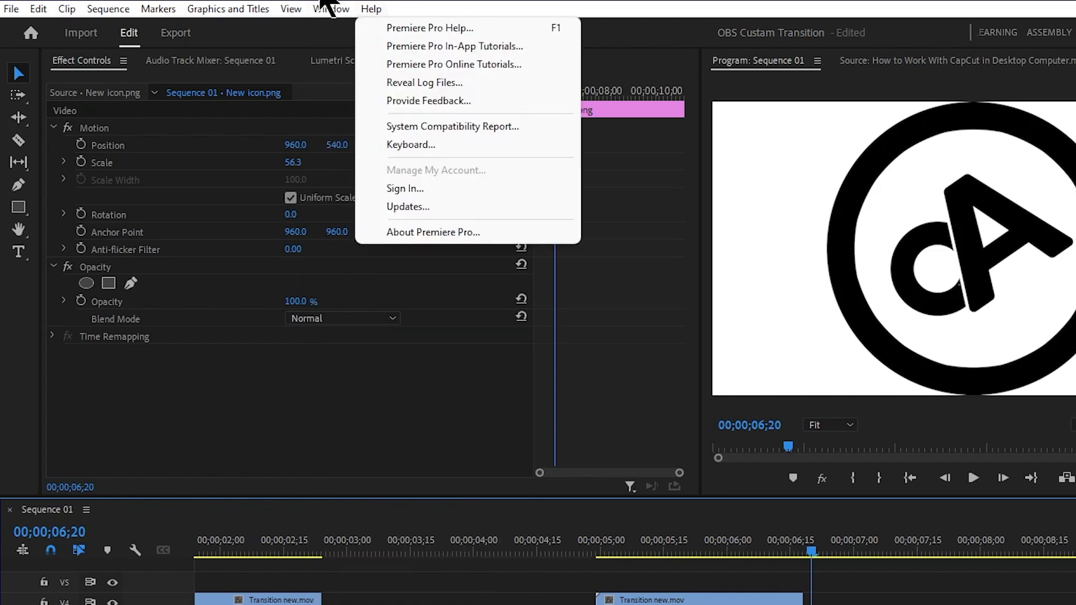
left_click(231, 44)
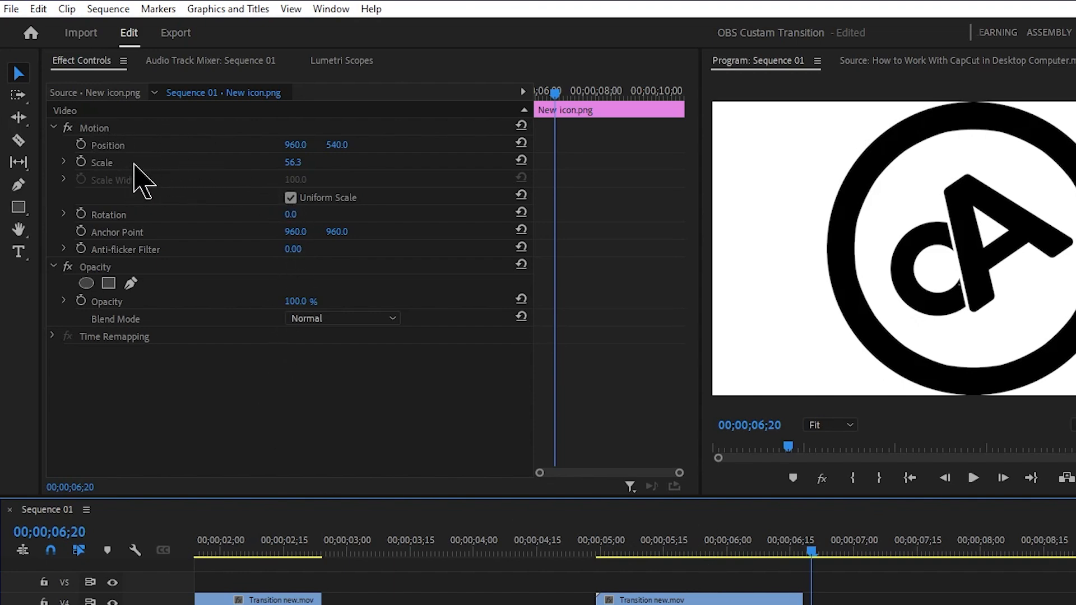
left_click_drag(295, 163, 257, 163)
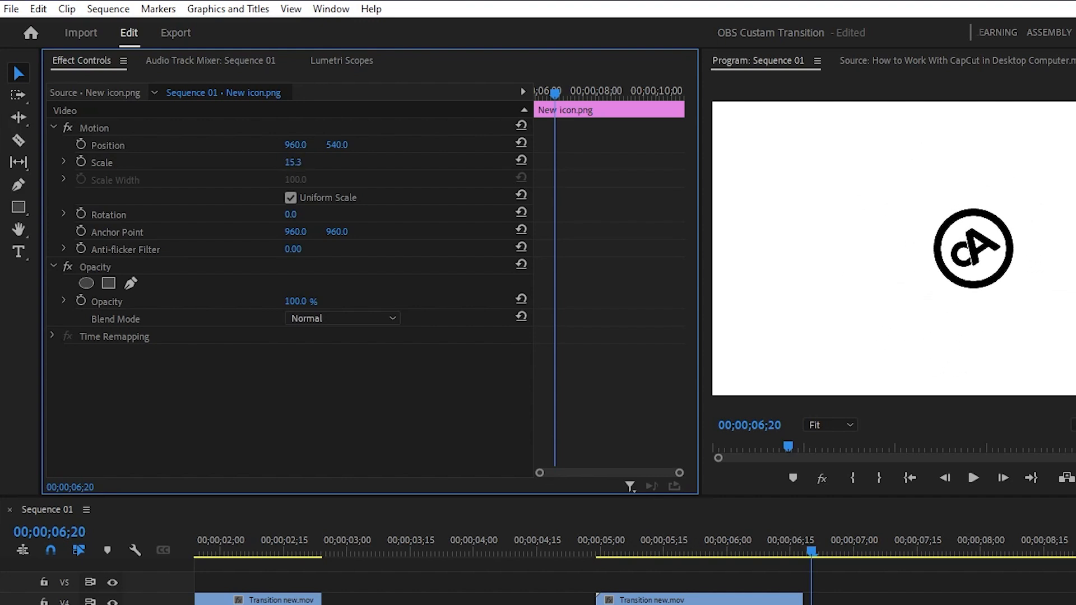
Scrub to 00;00;06;25 and duplicate the Transition new.mov clip on V4 so the copy starts there
left_click_drag(702, 561, 625, 553)
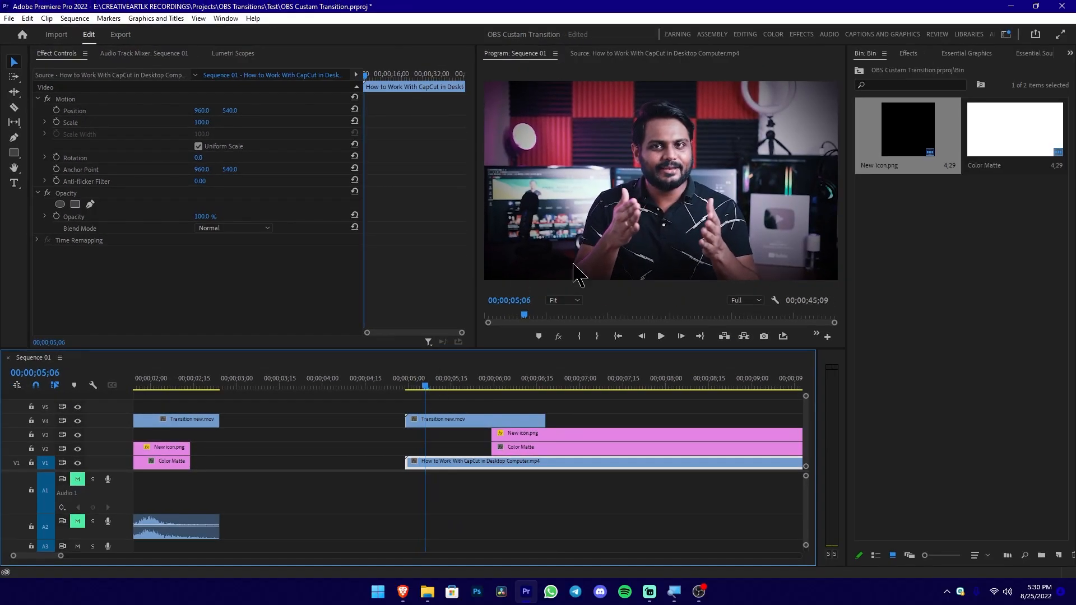
left_click_drag(443, 386, 534, 405)
scroll(534, 405, "down", 1)
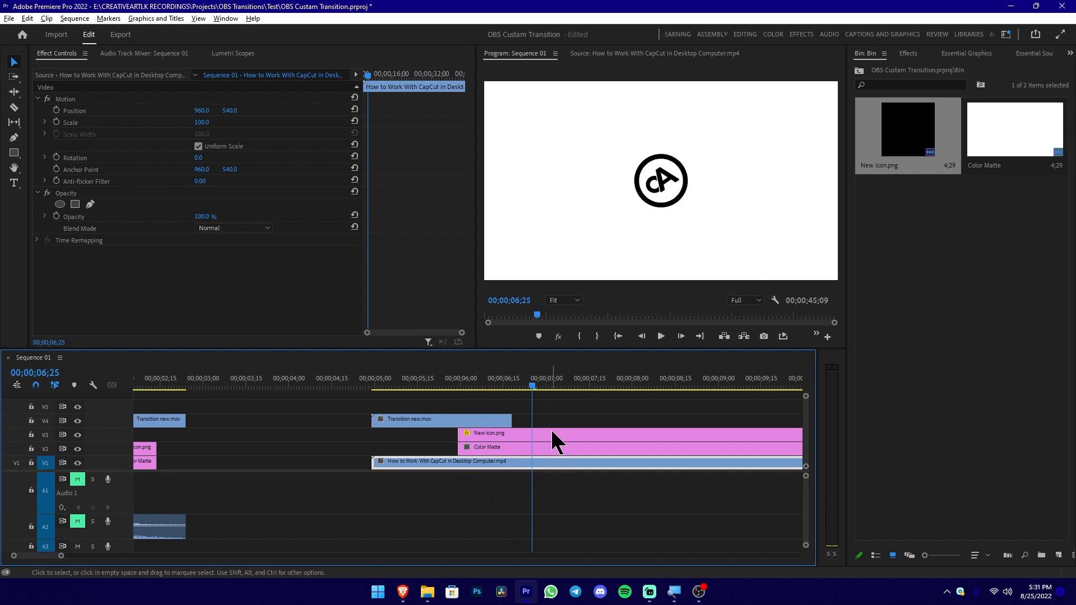
left_click(432, 426)
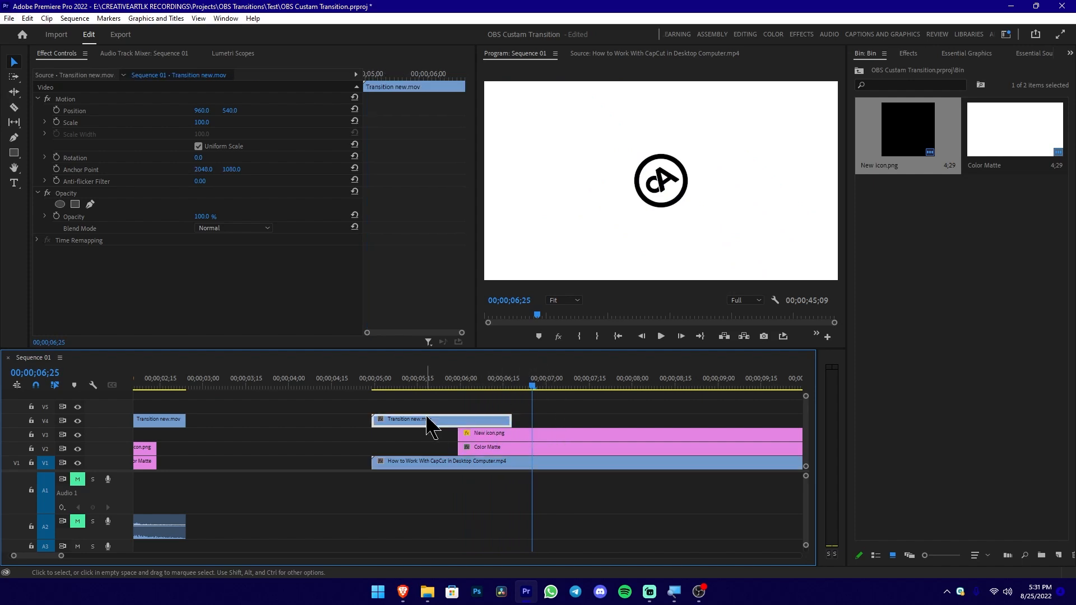
left_click(420, 406)
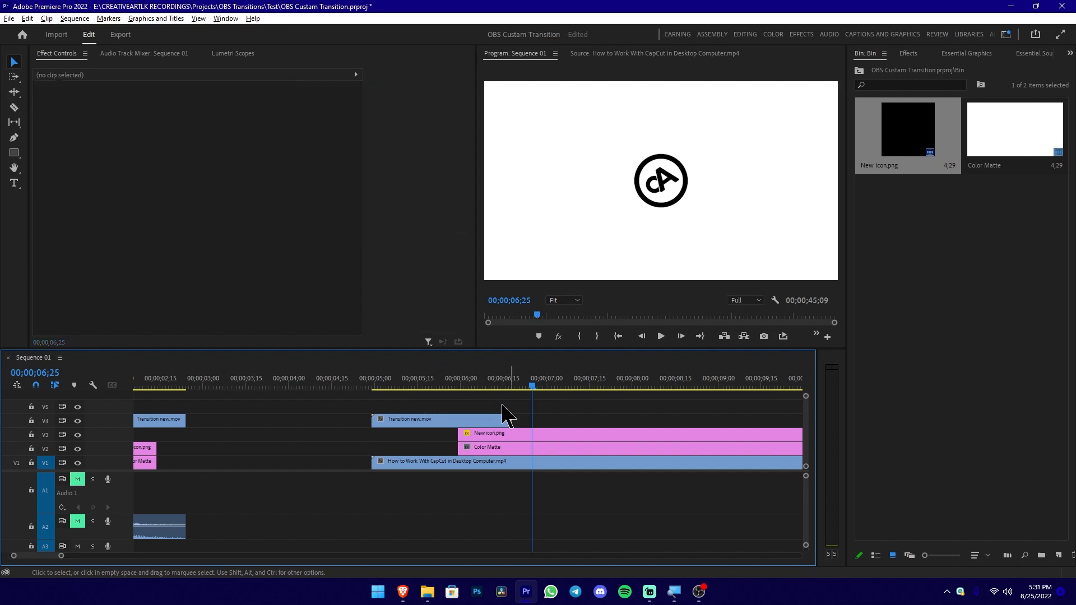
left_click_drag(417, 417, 577, 422)
Play the two transitions over the footage and scrub through the duplicated one up to 00;00;08;12
left_click(471, 383)
key("space")
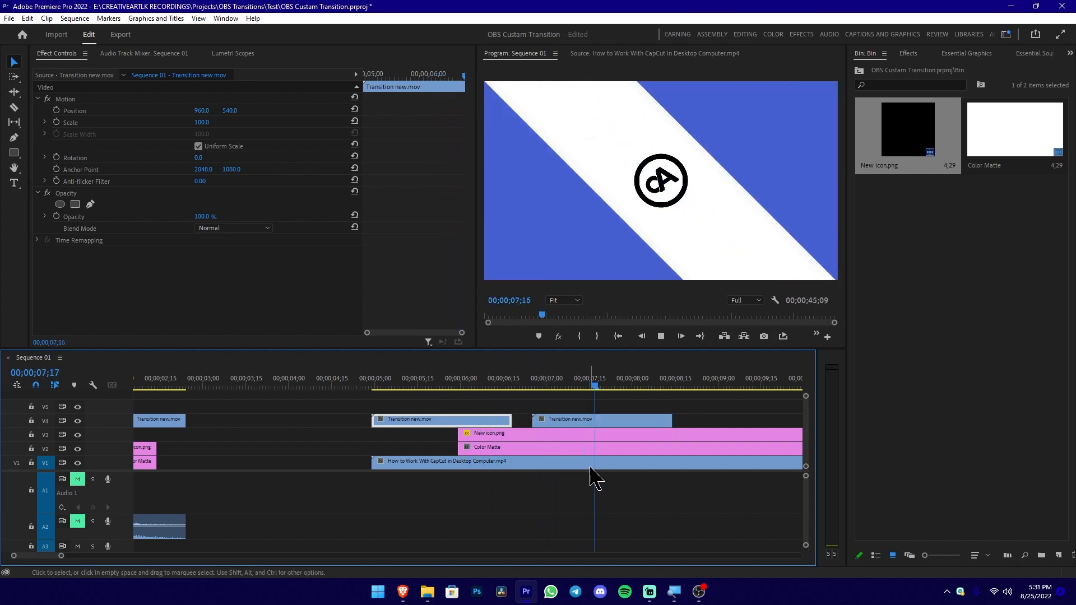
left_click(590, 465)
left_click_drag(456, 385, 665, 425)
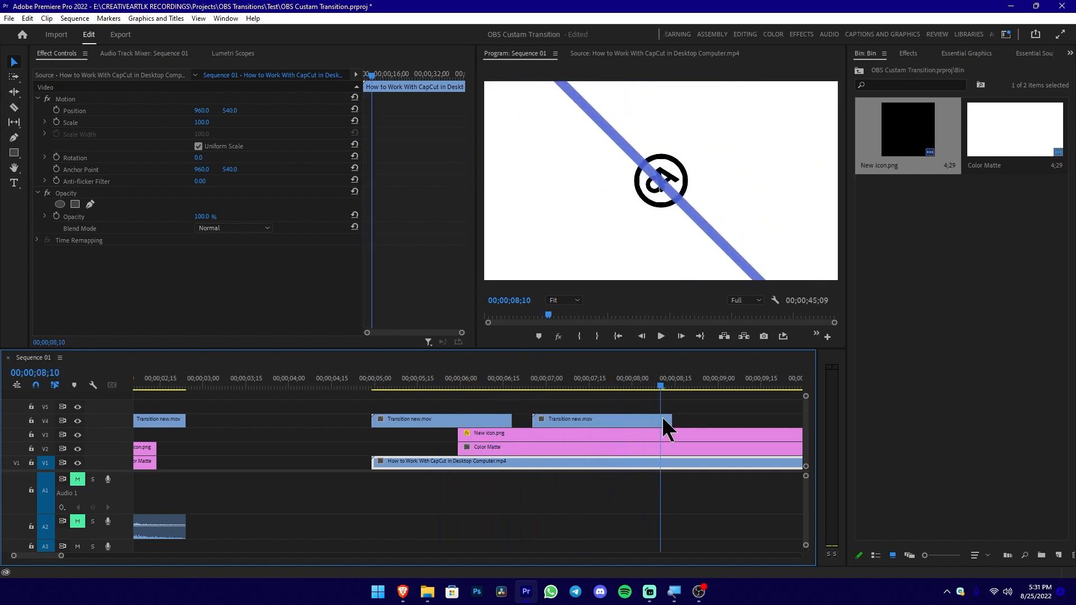
scroll(669, 401, "down", 2)
scroll(617, 406, "up", 2)
left_click_drag(632, 405, 651, 407)
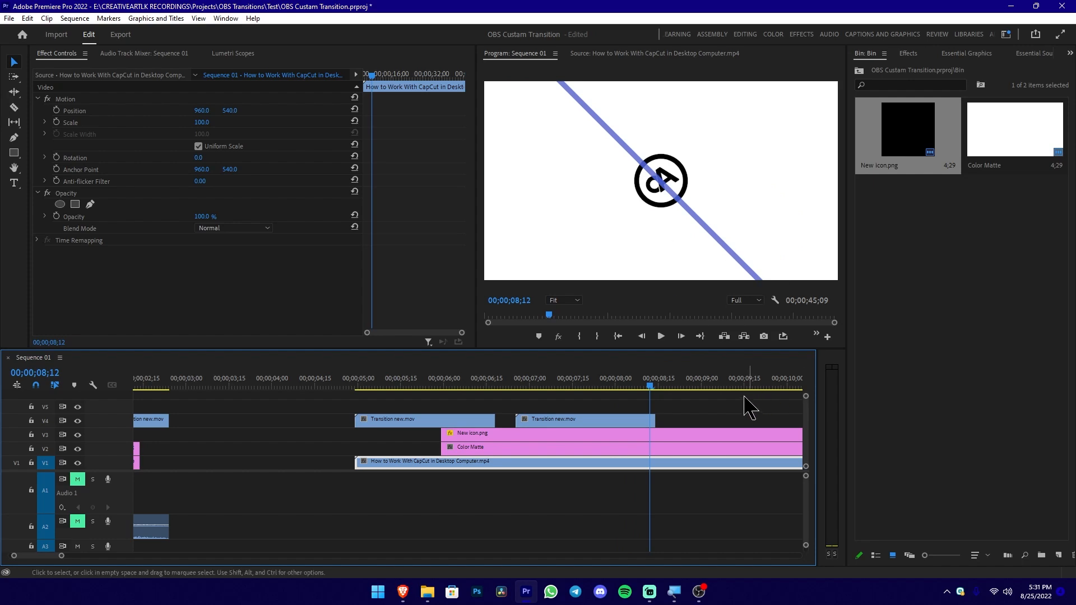
Cut New icon.png and the Color Matte at 00;00;08;02, where the stripes cover the frame, and delete the parts after the cut
left_click(642, 386)
left_click_drag(643, 386, 622, 391)
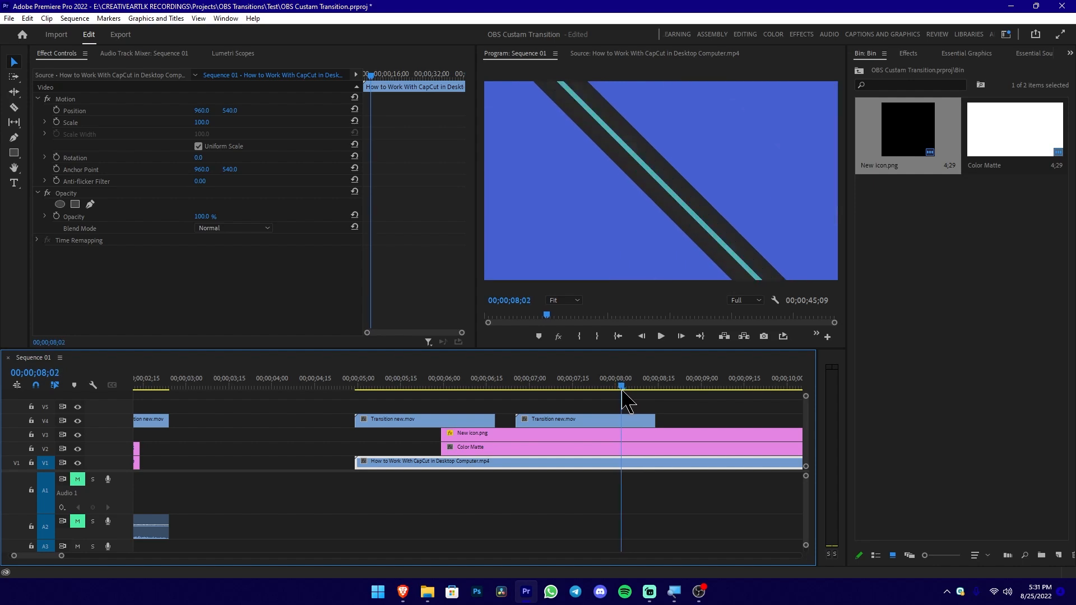
scroll(689, 471, "down", 3)
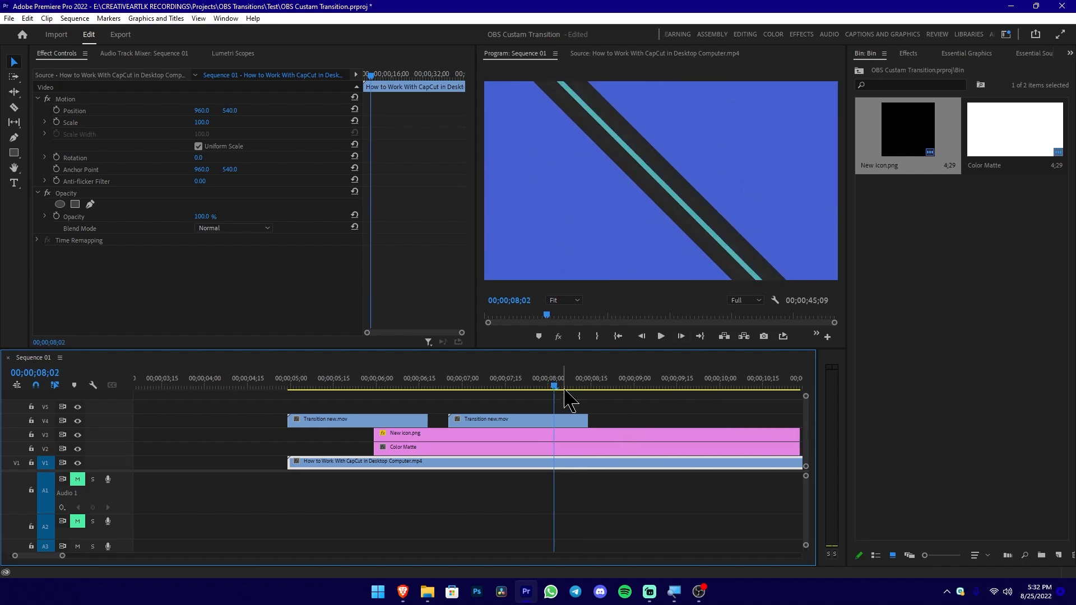
left_click_drag(611, 407, 654, 447)
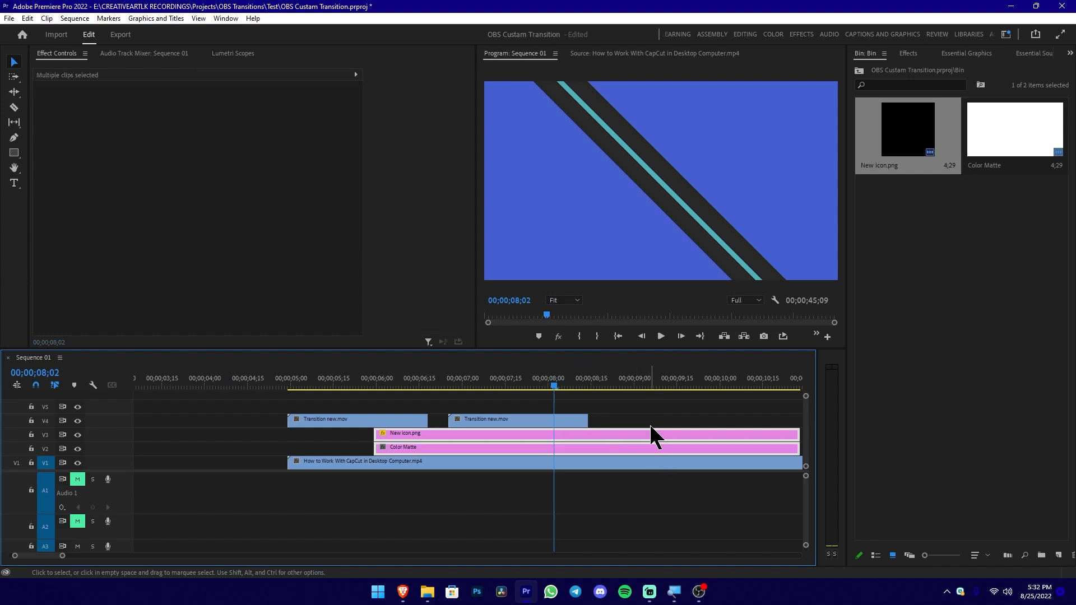
key("ctrl+k")
left_click_drag(622, 405, 672, 446)
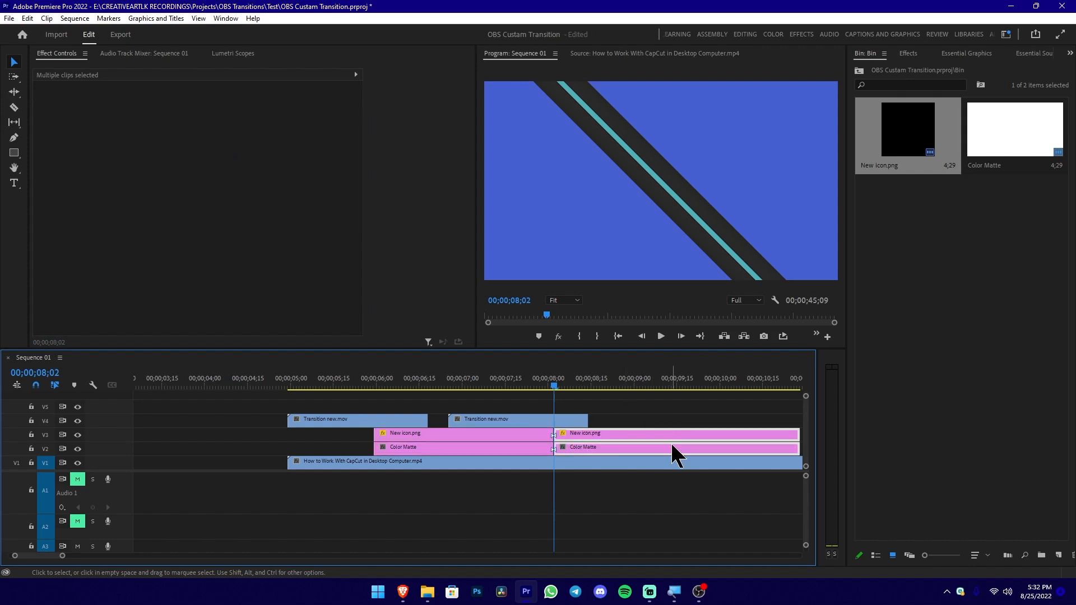
key("Delete")
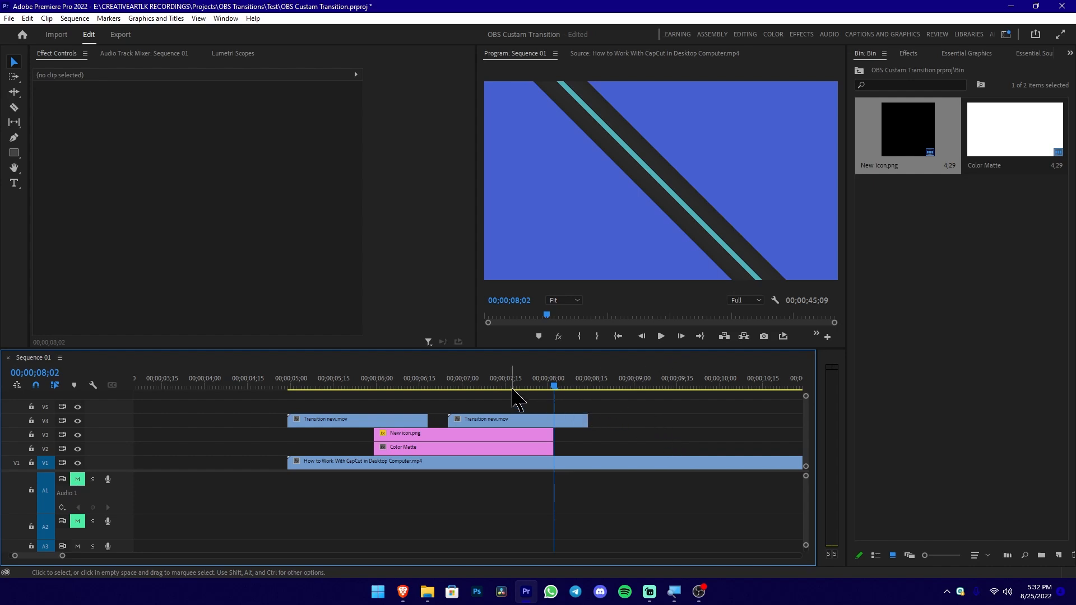
Play the full logo transition over the CapCut footage until 00;00;09;03
left_click(343, 385)
key("space")
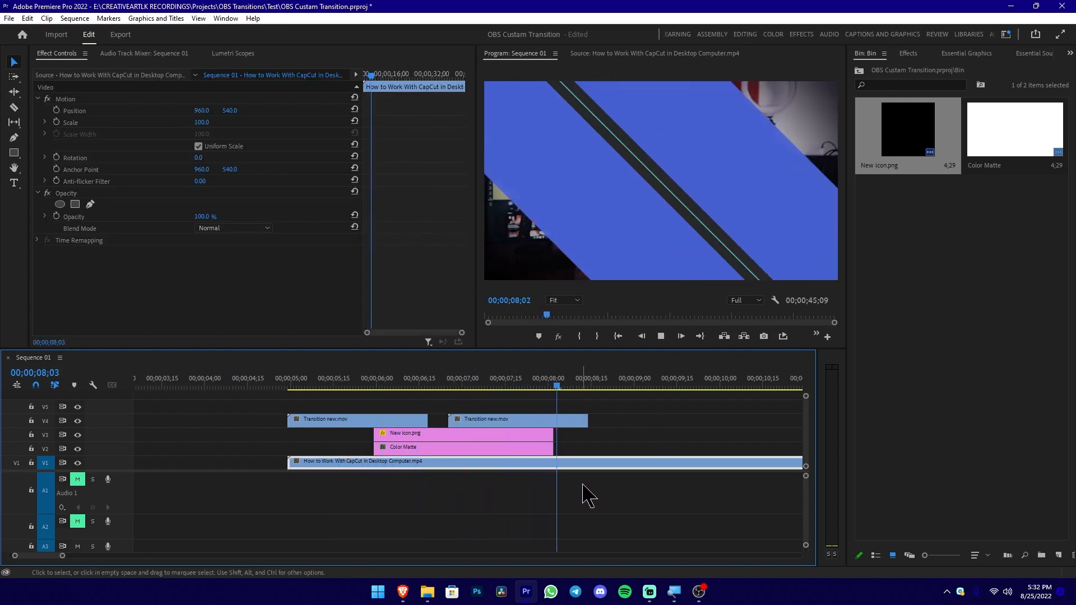
key("minus")
key("minus")
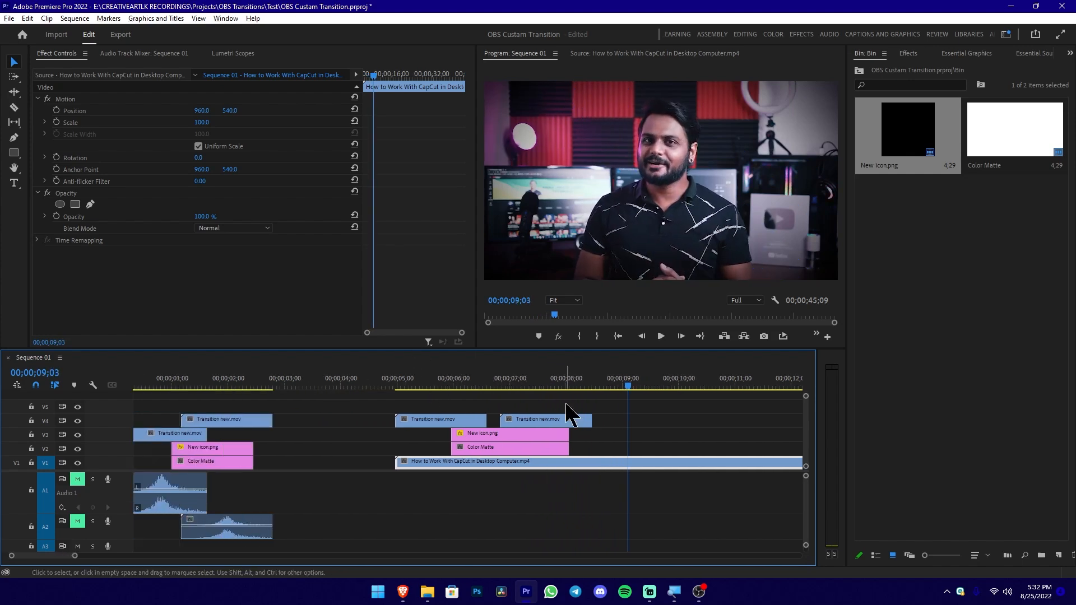
scroll(551, 507, "up", 1)
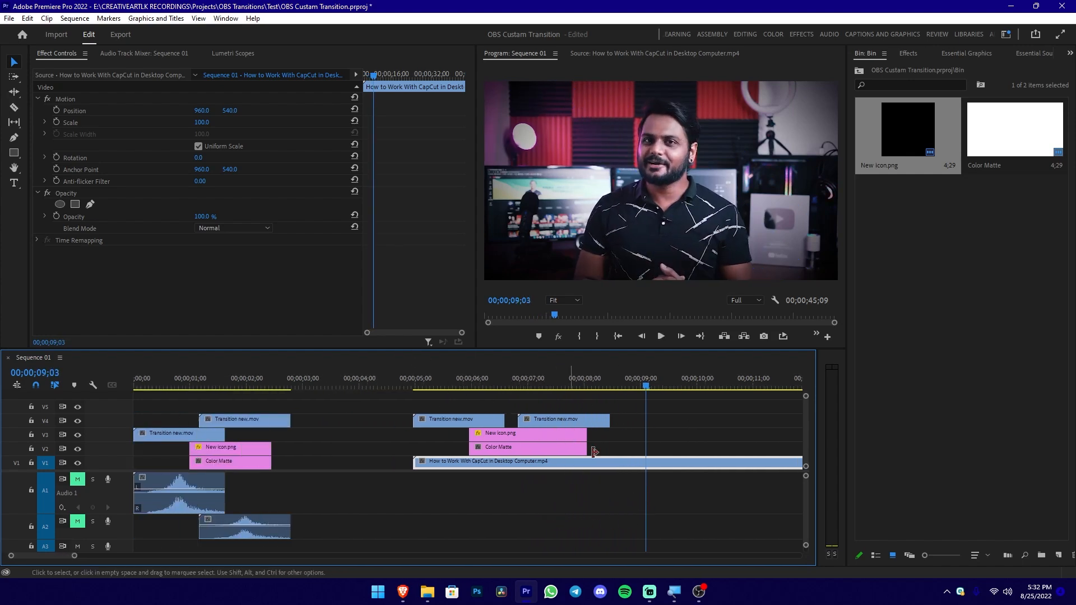
Unmute audio tracks A1 and A2 and play the original transition from the sequence start with its sound
left_click(504, 386)
key("equal")
left_click_drag(215, 385, 158, 387)
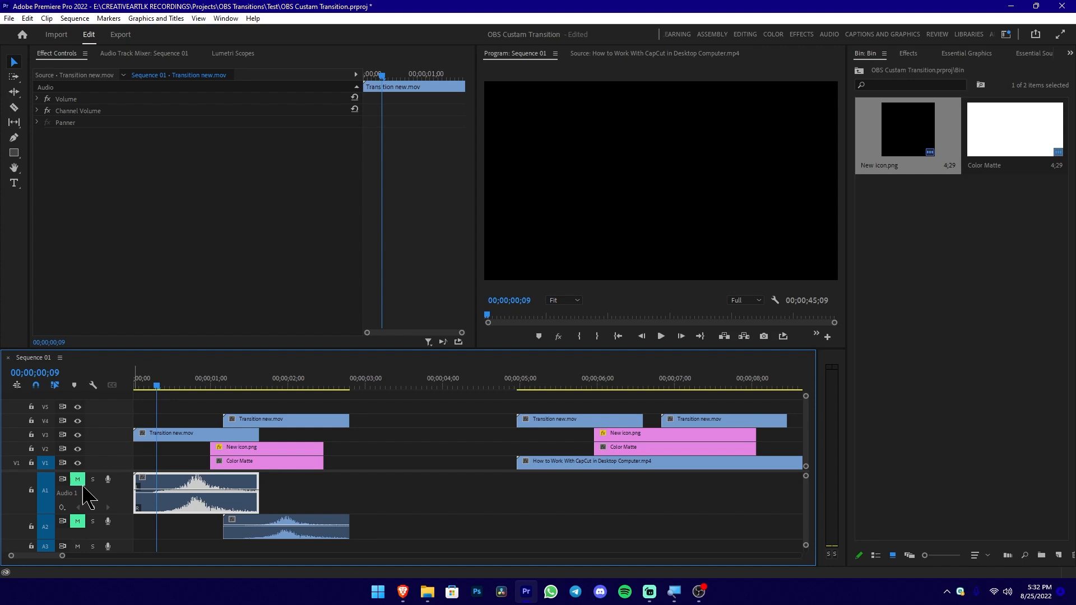
left_click(78, 480)
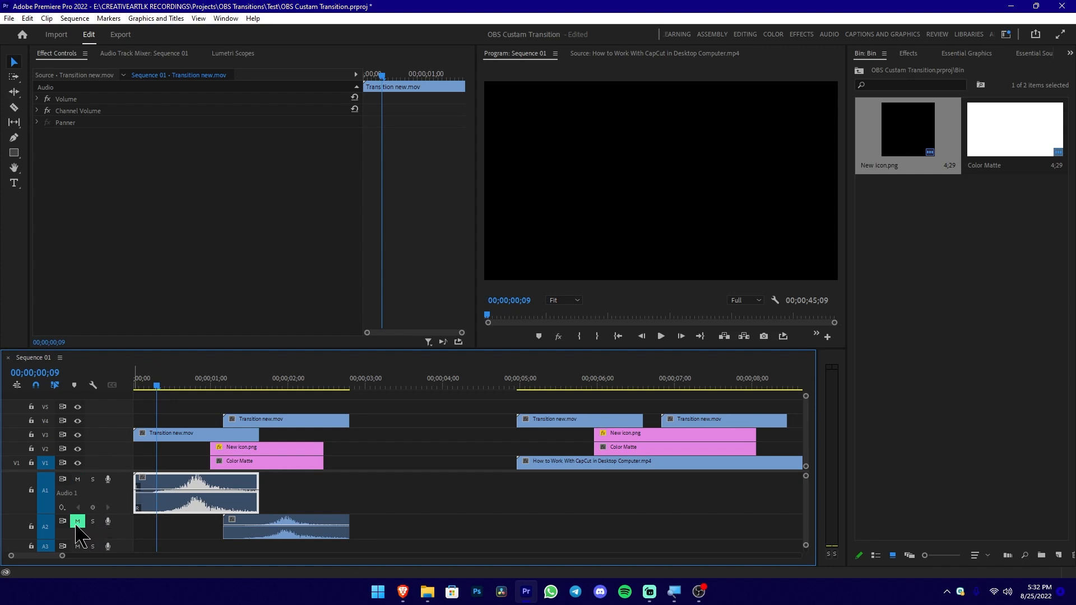
left_click(77, 522)
left_click_drag(160, 385, 135, 386)
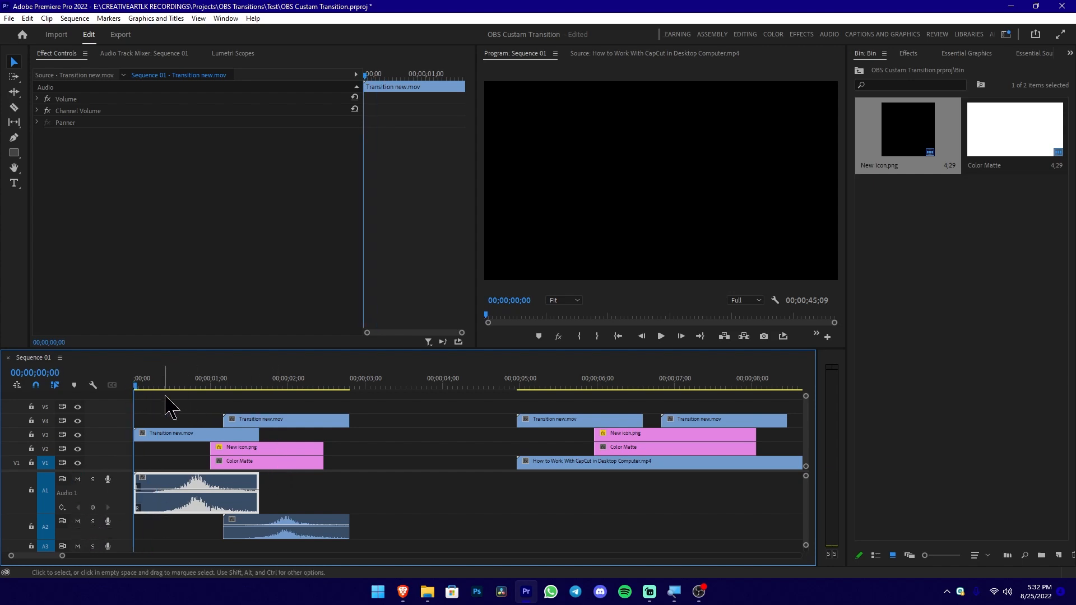
key("space")
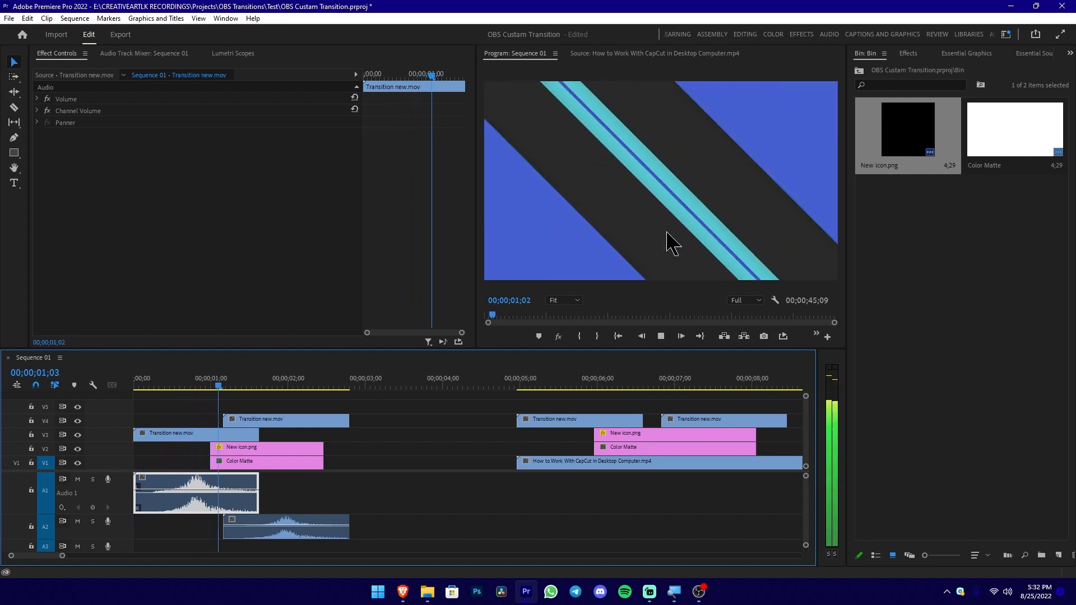
key("space")
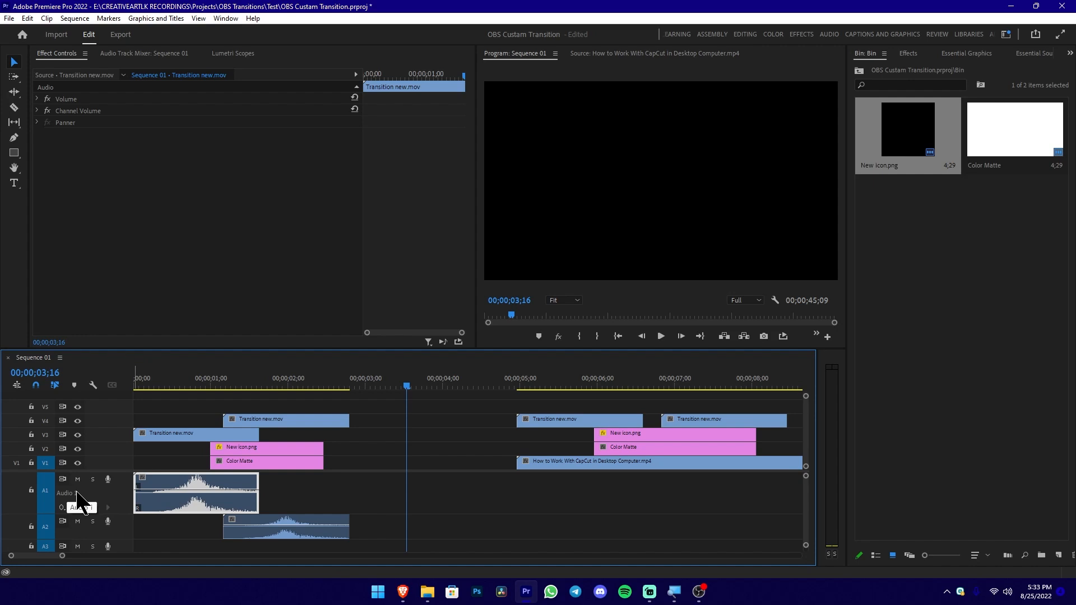
Mute audio tracks A1 and A2 again and preview the first transition over the CapCut footage from 00;00;05;23
key("ctrl+s")
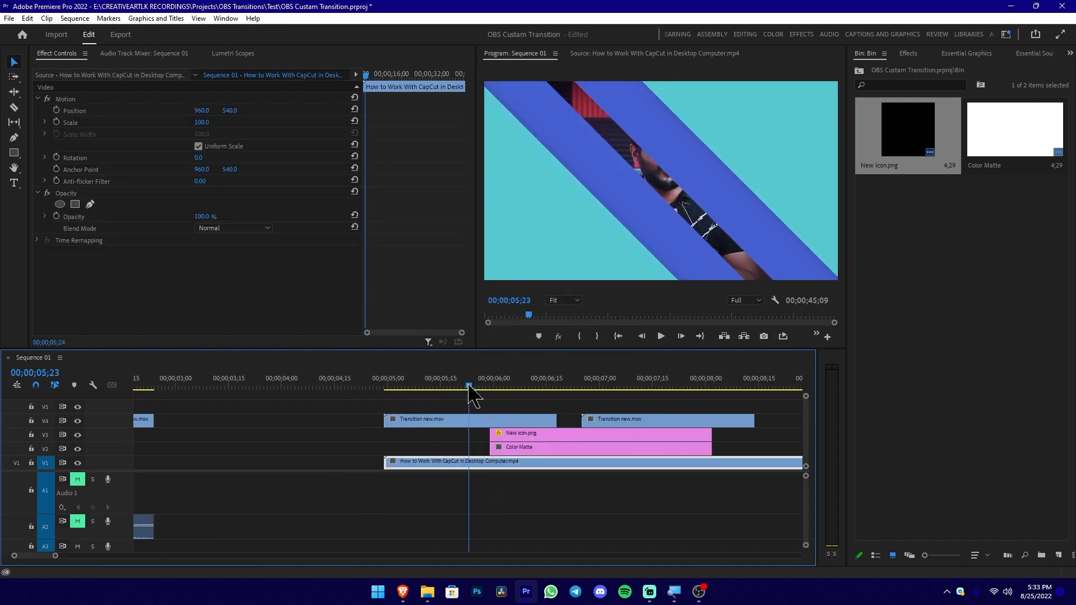
left_click_drag(469, 392, 491, 395)
key("space")
key("space")
Move the second Transition new.mov clip to V5, overlapping the first from about 00;00;06;02, and play the result
left_click_drag(650, 415, 569, 409)
left_click(463, 382)
key("space")
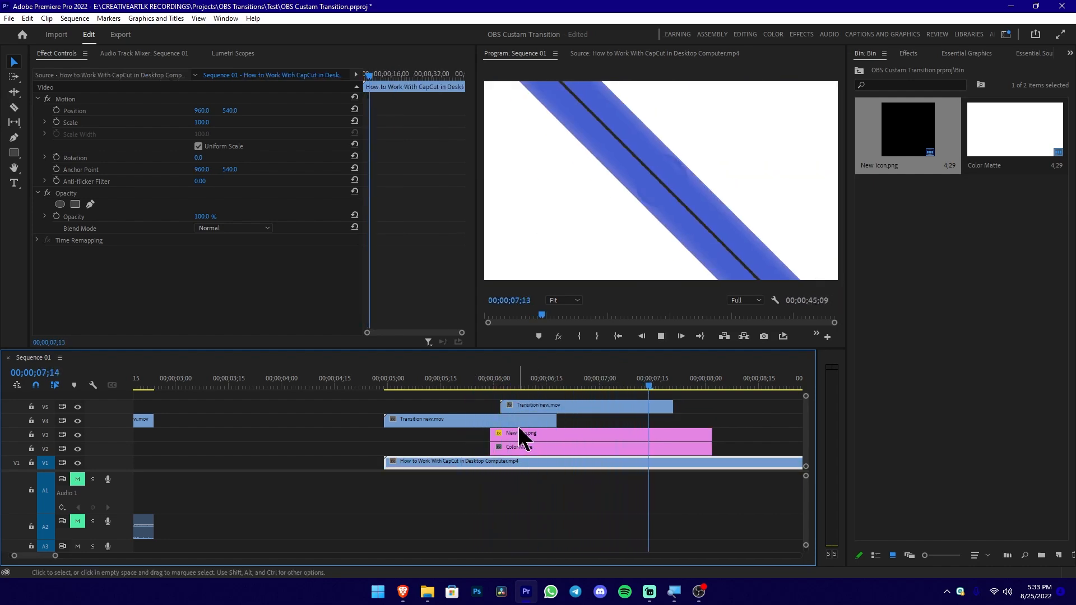
Trim the ends of the New icon.png and Color Matte clips over the footage to about 00;00;07;02 and play the result
key("space")
left_click_drag(501, 385, 611, 417)
left_click(731, 427)
left_click_drag(713, 428, 607, 434)
left_click(467, 385)
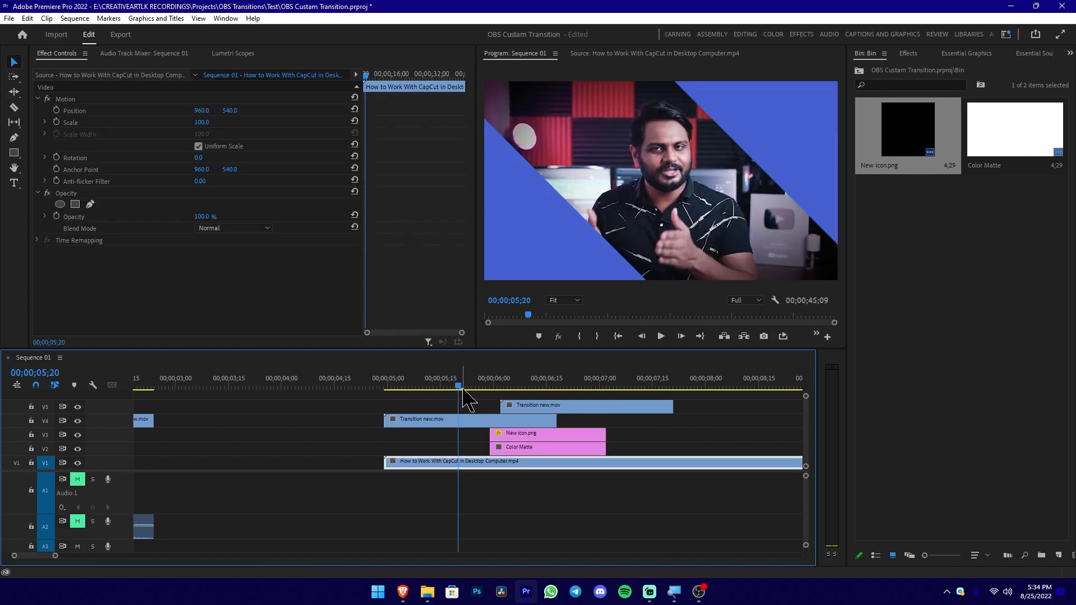
key("space")
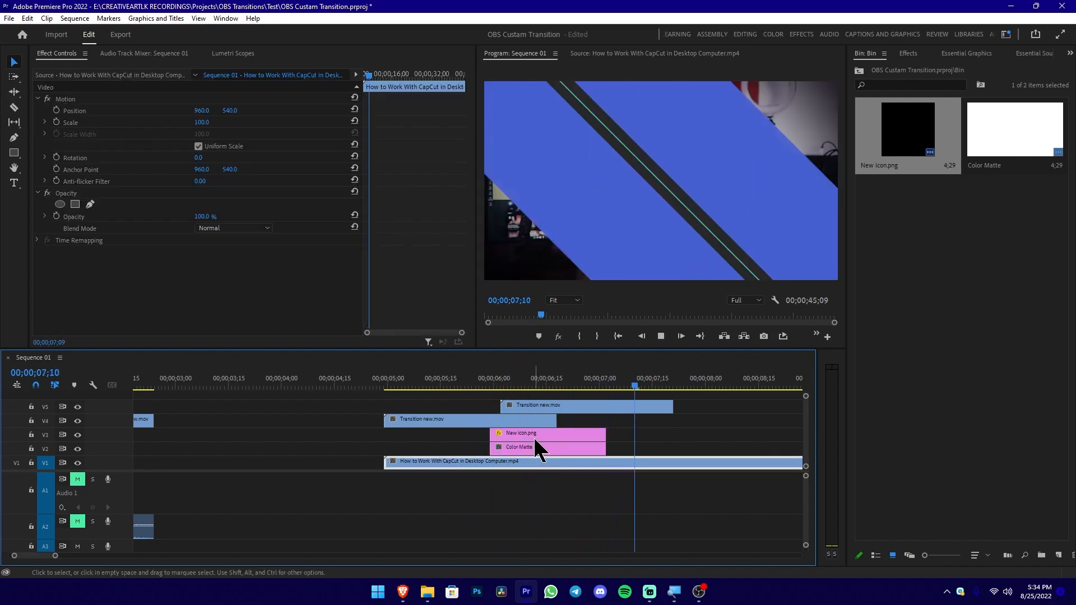
key("space")
Delete the CapCut footage from beneath the second transition copy and move the playhead to 00;00;05;18
key("minus")
left_click_drag(647, 524, 713, 448)
key("Delete")
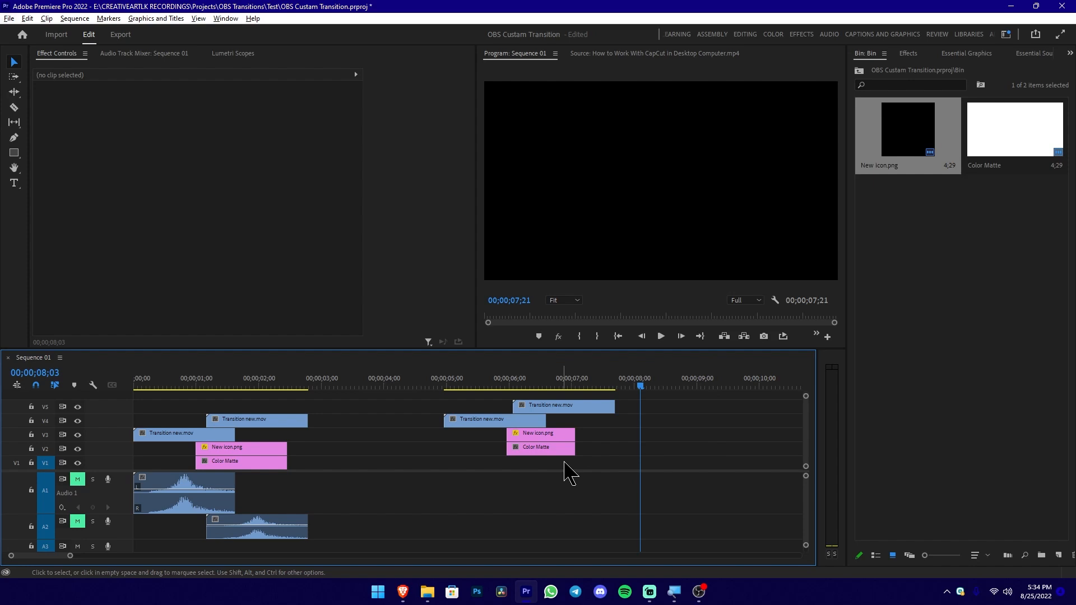
left_click_drag(505, 387, 484, 387)
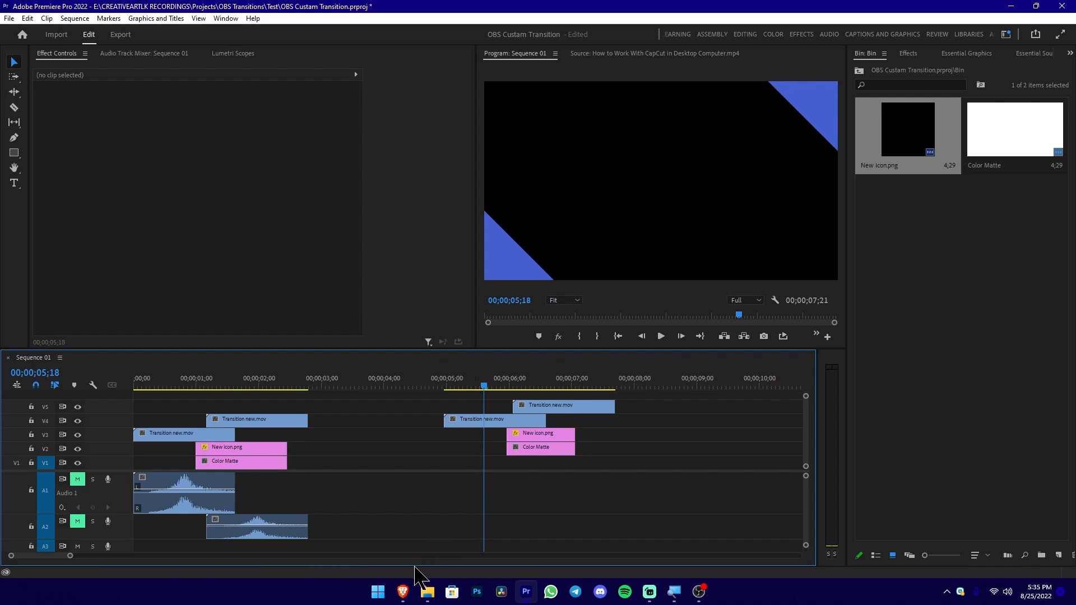
Switch to File Explorer, look through the WebM_Premiere_v1.1.2 folder in Downloads, and return to Premiere Pro
left_click(407, 594)
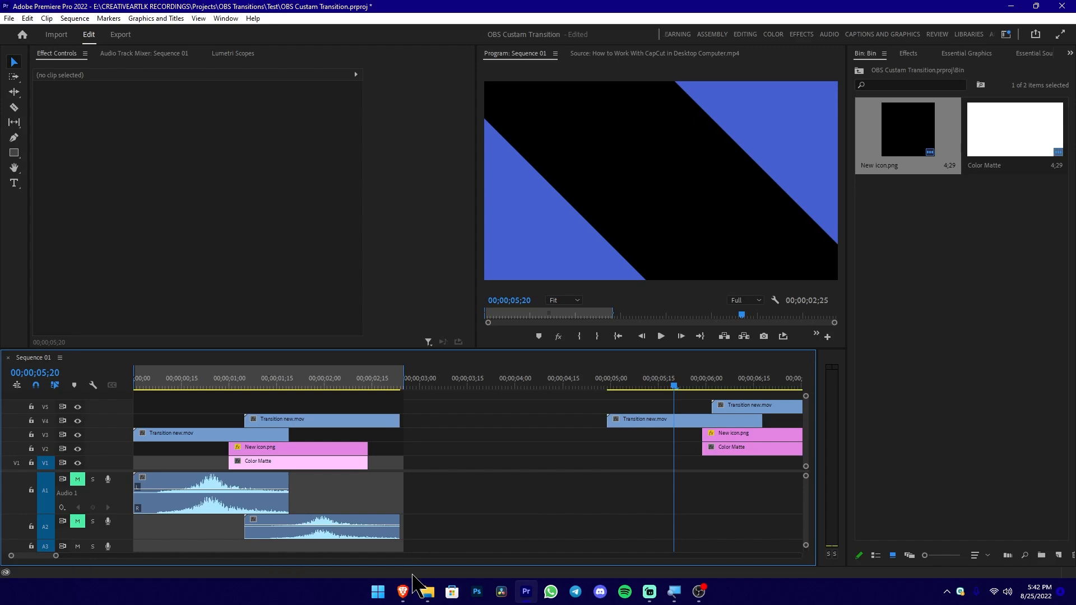
mouse_move(430, 591)
left_click(375, 535)
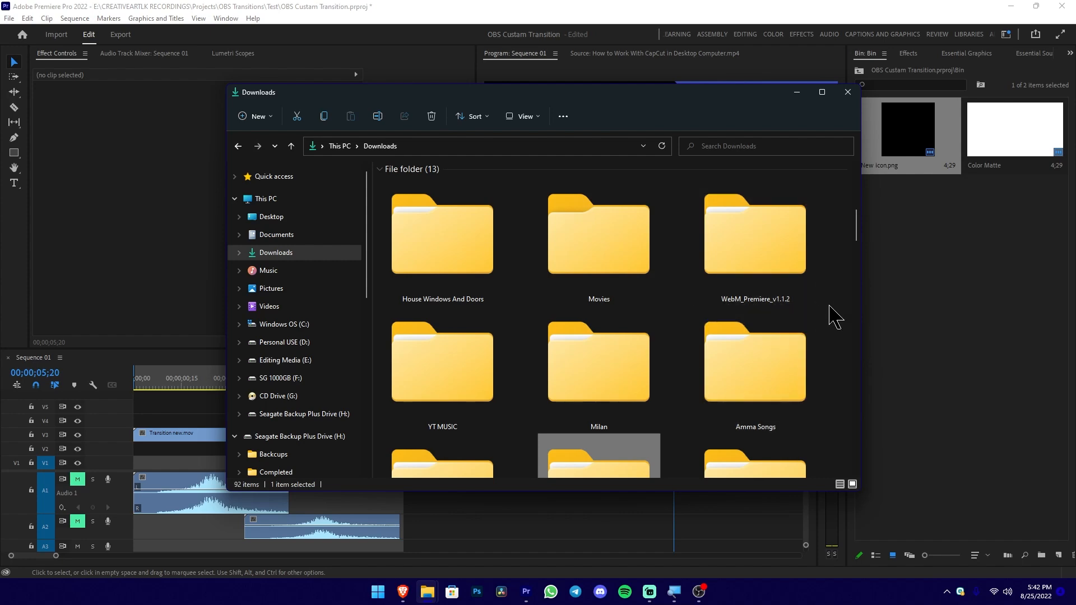
left_click(781, 265)
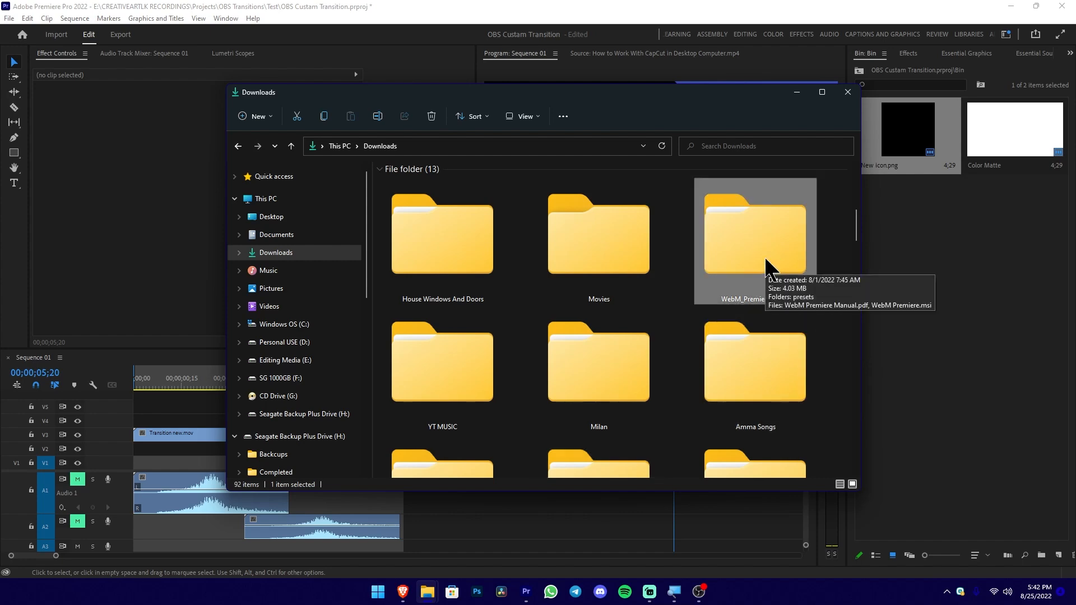
double_click(769, 269)
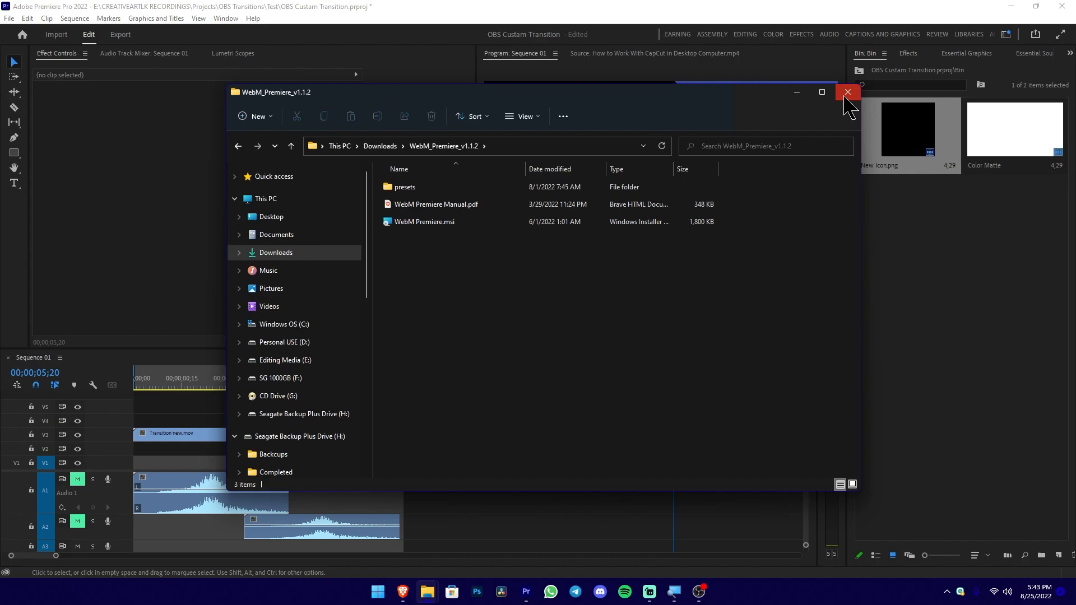
left_click(982, 21)
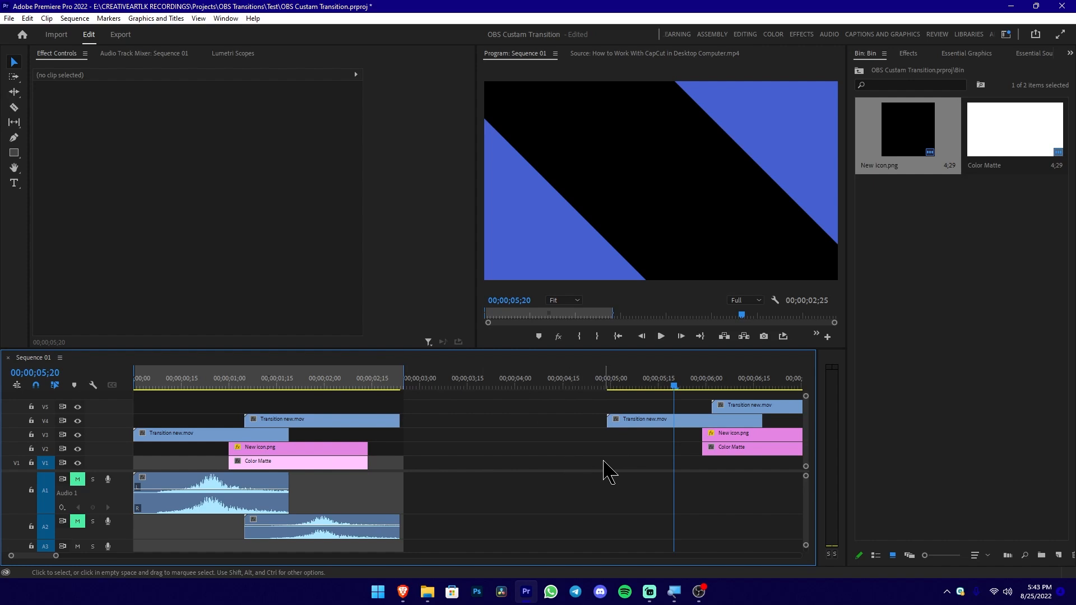
Clear the existing In and Out points and mark the original transition from 00;00;00;00 to 00;00;02;24
key("ctrl+shift+x")
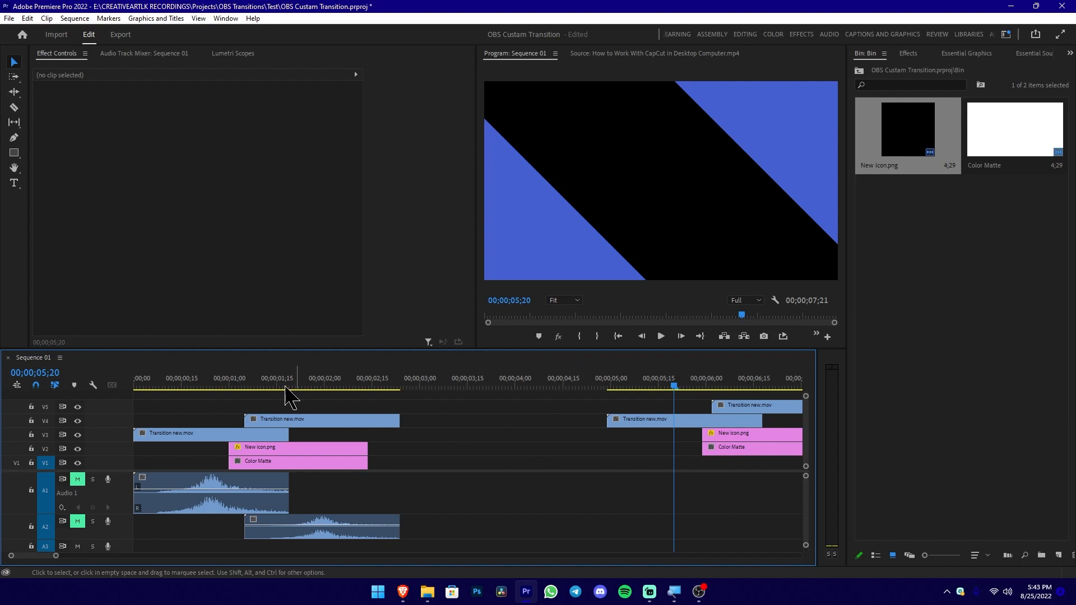
left_click_drag(199, 377, 130, 387)
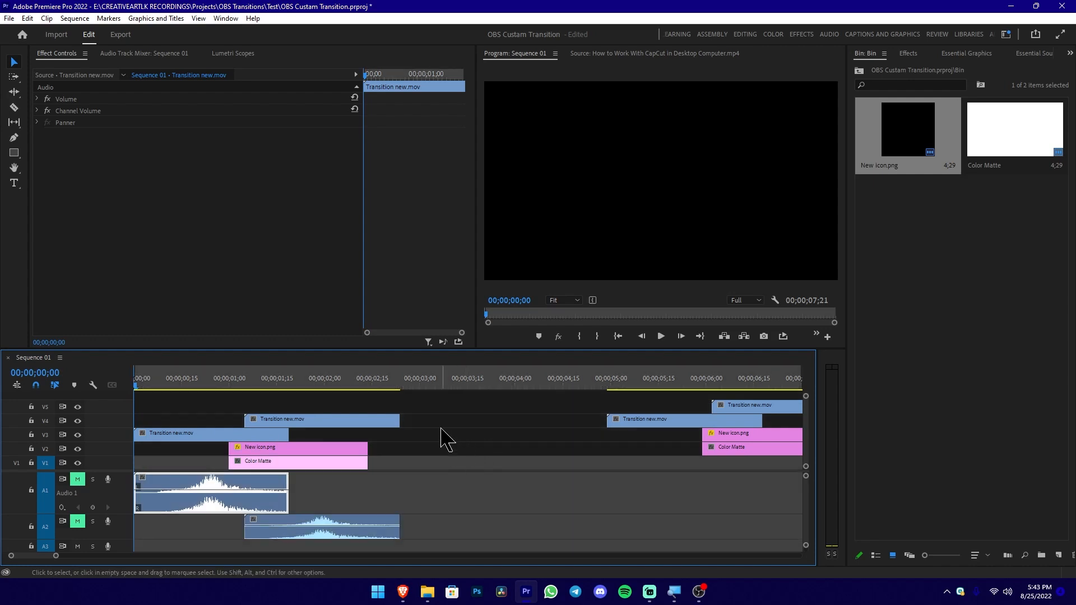
left_click(423, 384)
left_click_drag(424, 387, 408, 384)
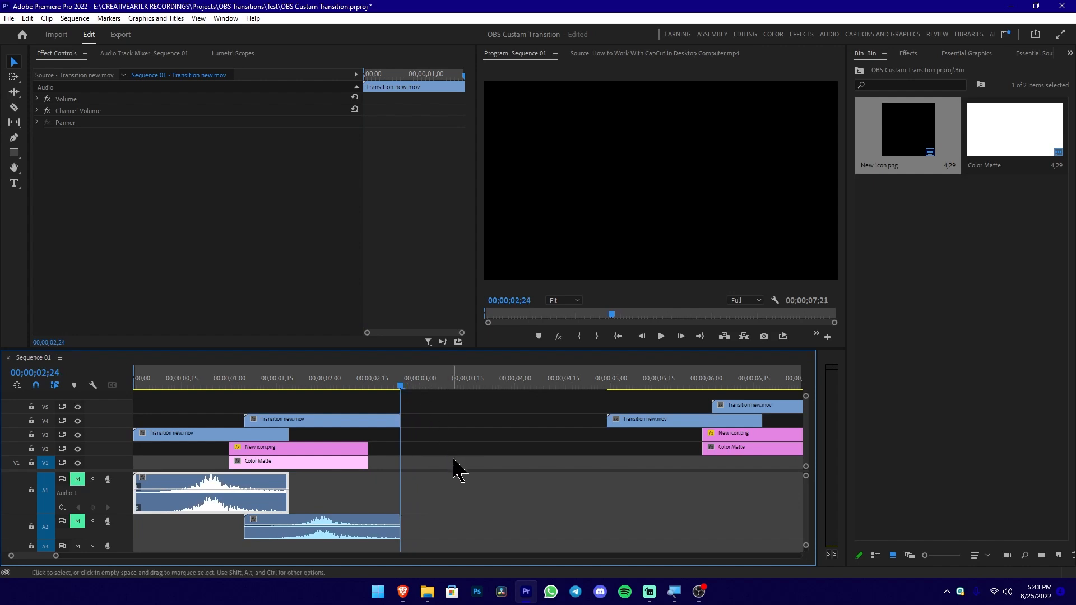
key("o")
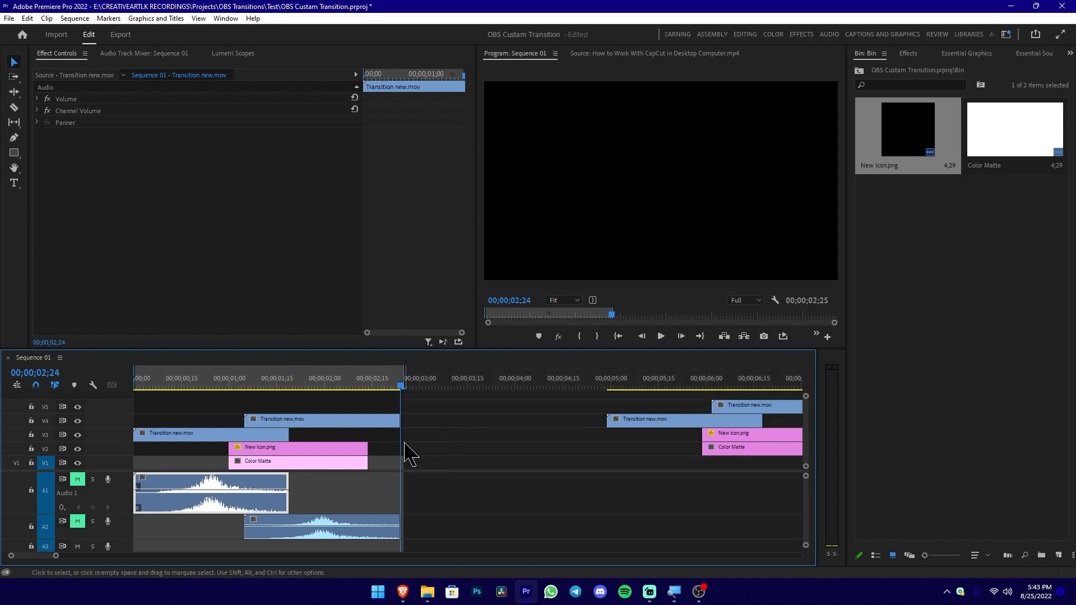
Open the media export settings for the sequence and name the output file Test Transition.mp4
key("ctrl+m")
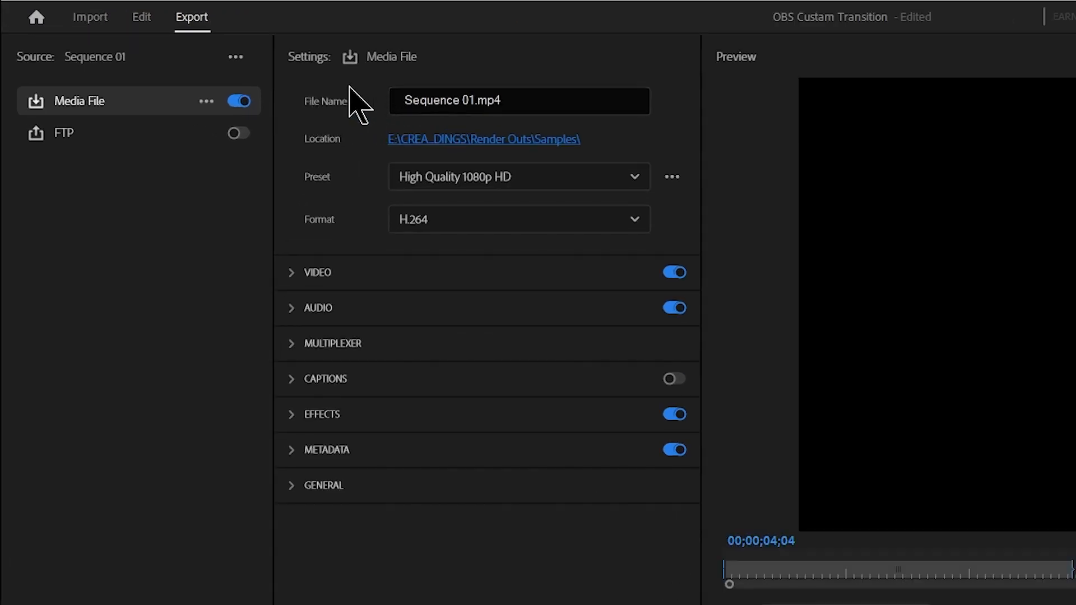
left_click(542, 100)
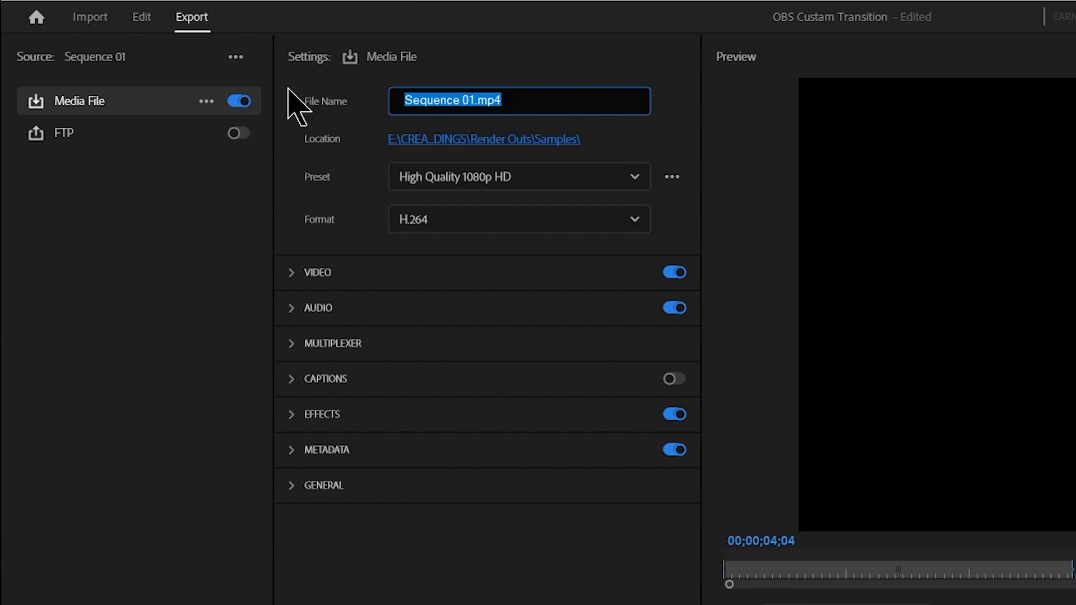
type("Test Transition.mp4")
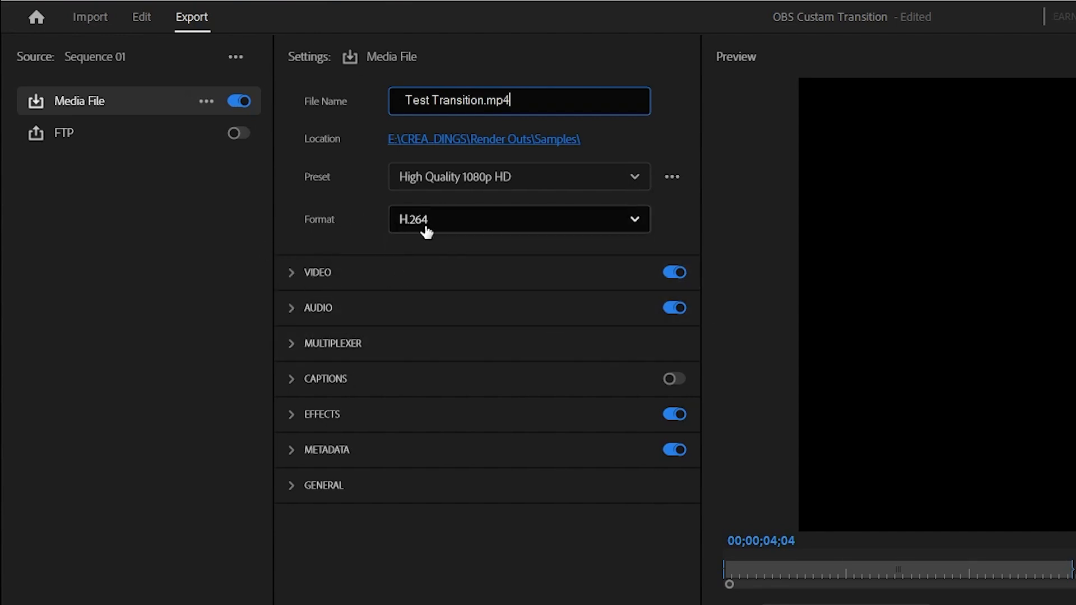
Change the export format from H.264 to WebM
left_click(470, 228)
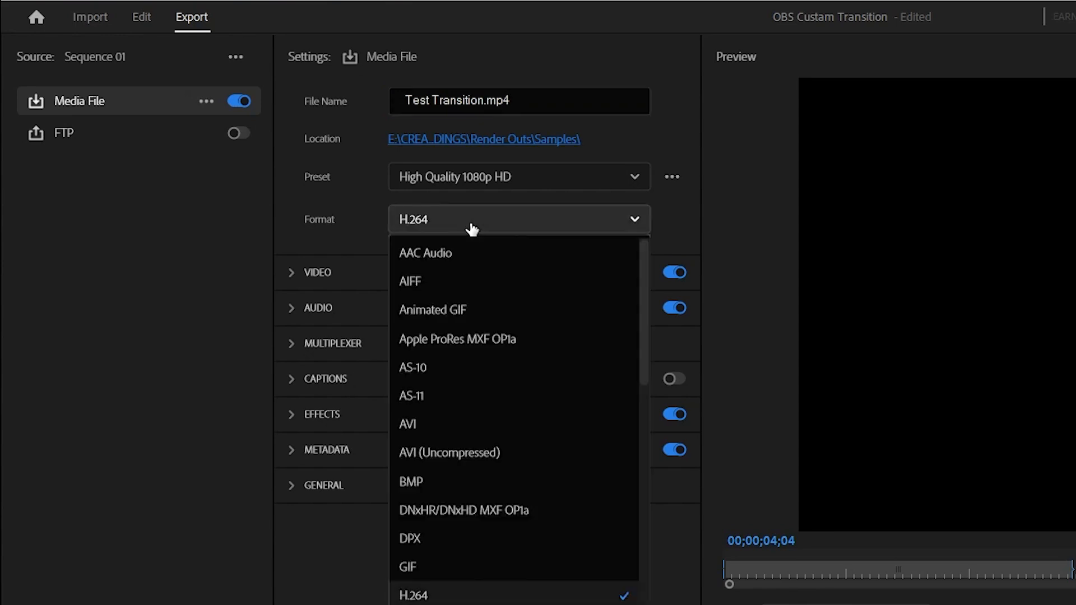
scroll(448, 504, "down", 1)
scroll(510, 448, "down", 4)
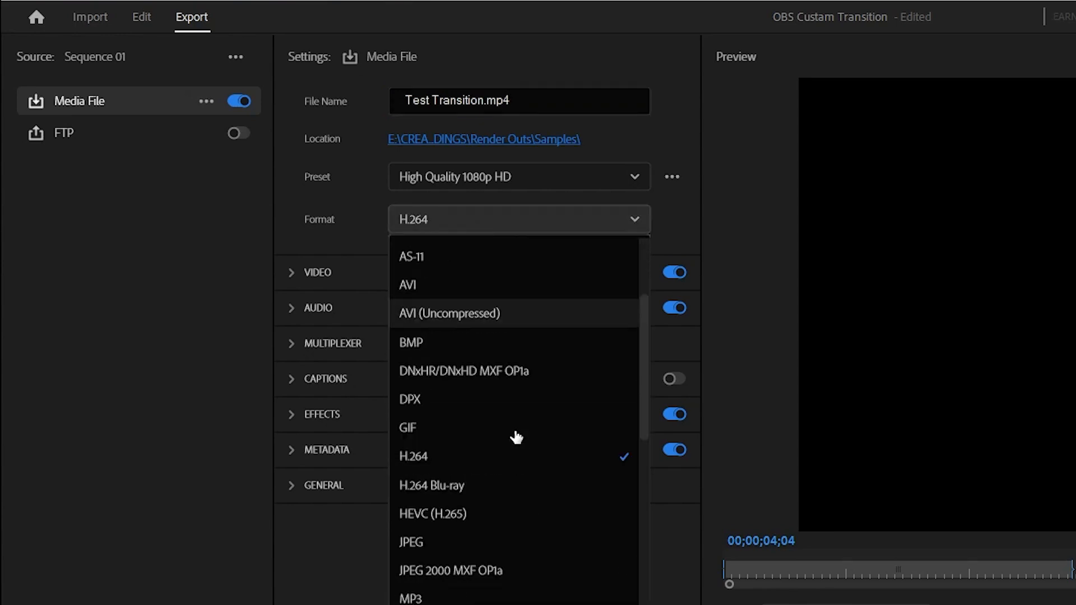
scroll(515, 442, "down", 2)
scroll(514, 443, "down", 7)
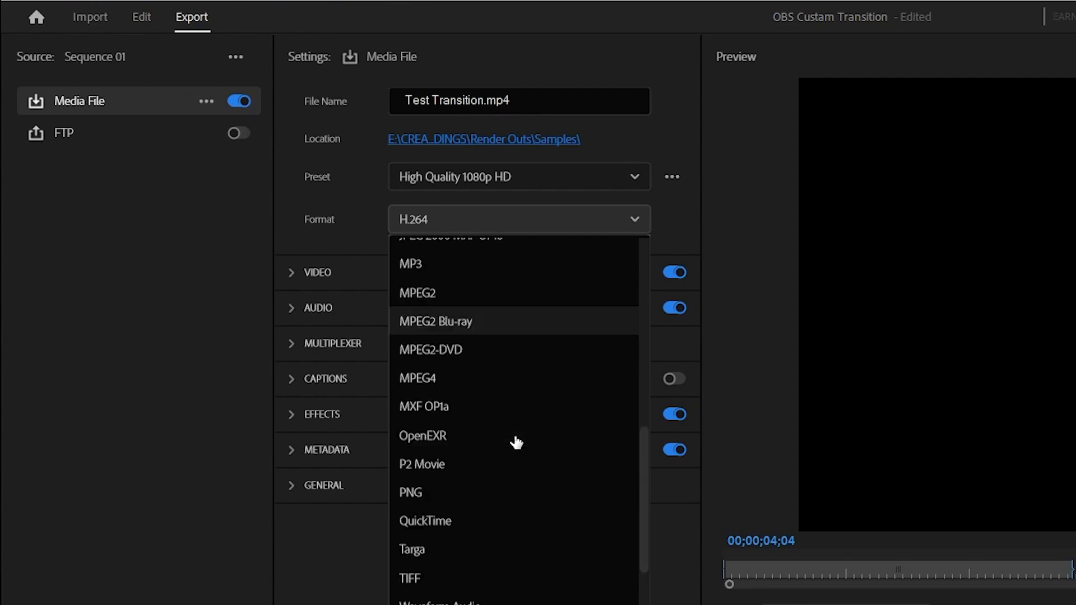
left_click(435, 549)
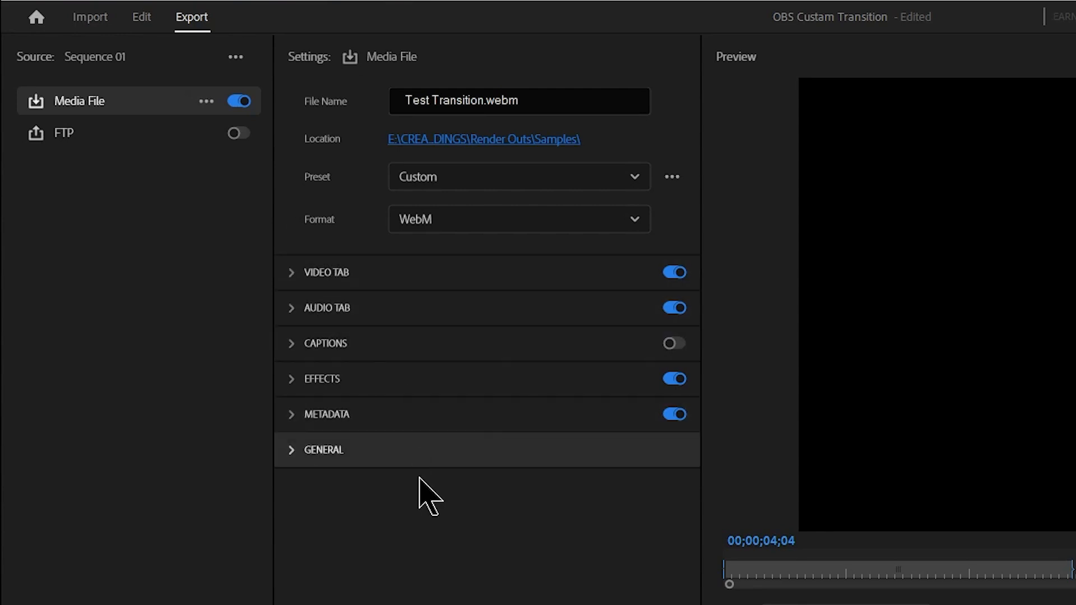
Review the WebM video settings, including frame size, codec, quality, bit depth and the alpha channel options
left_click(290, 275)
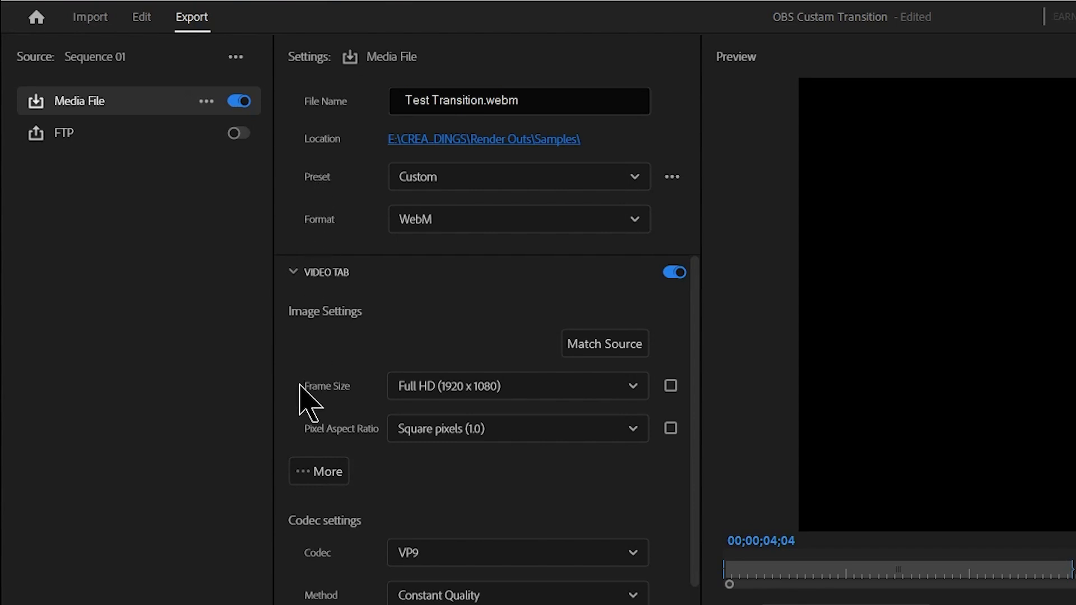
scroll(307, 399, "down", 3)
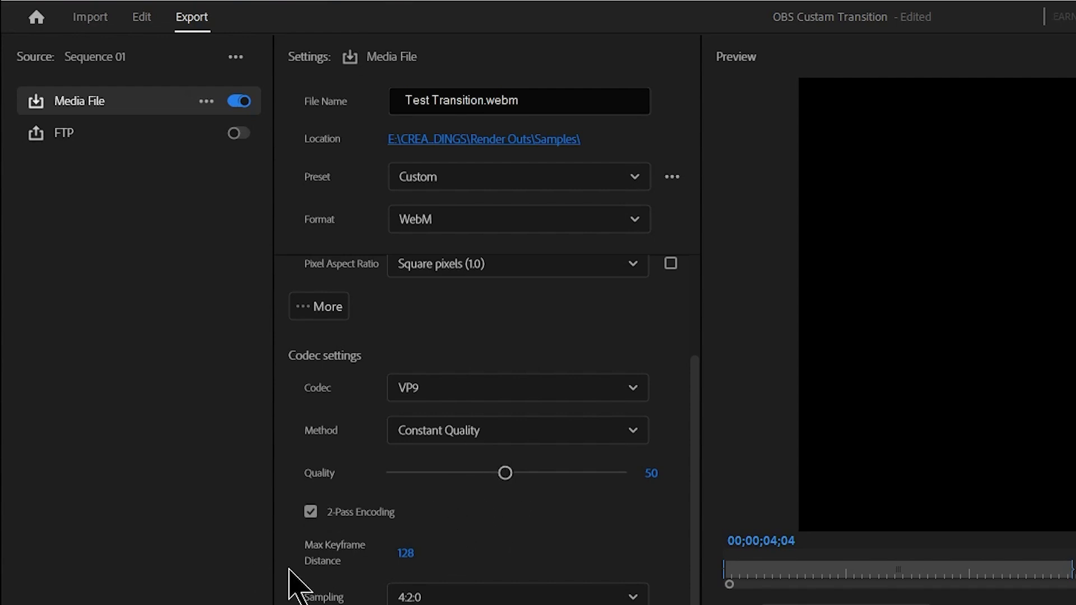
scroll(283, 583, "down", 3)
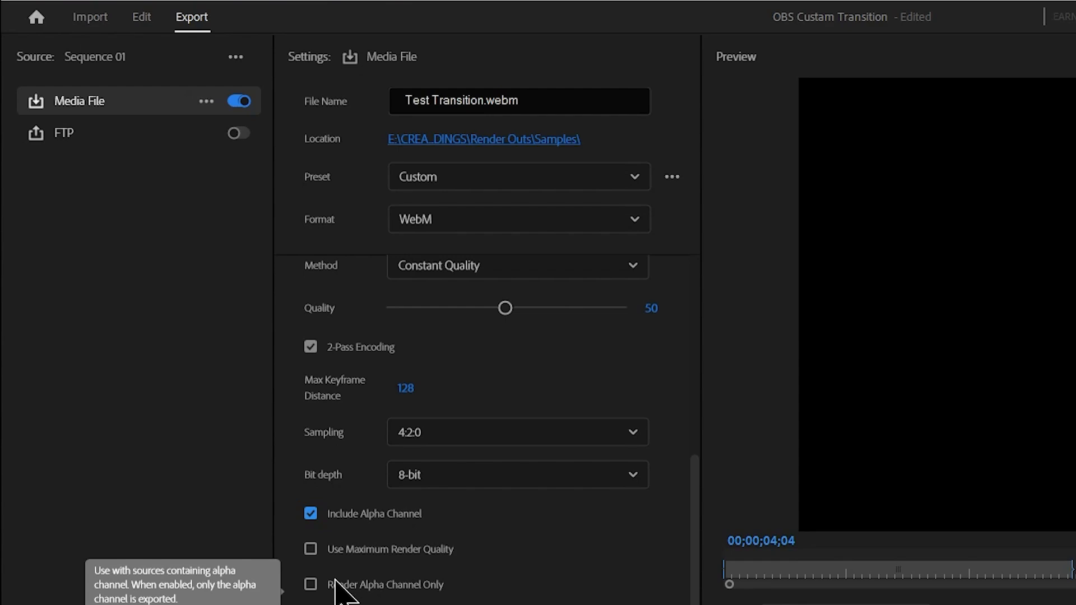
scroll(335, 580, "down", 1)
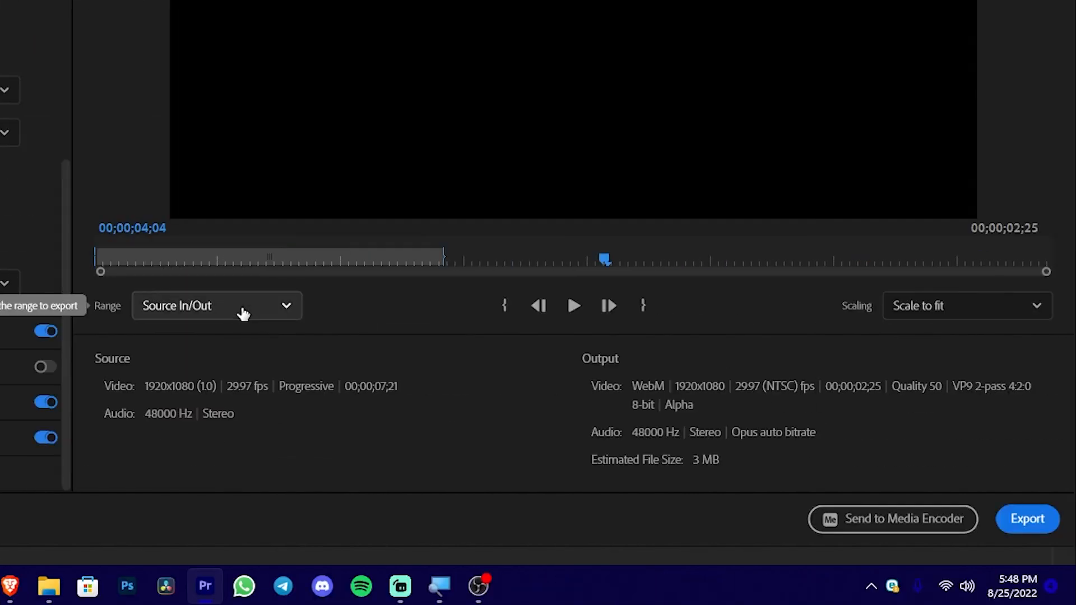
Choose Source In/Out as the export range and export the transition
left_click(871, 311)
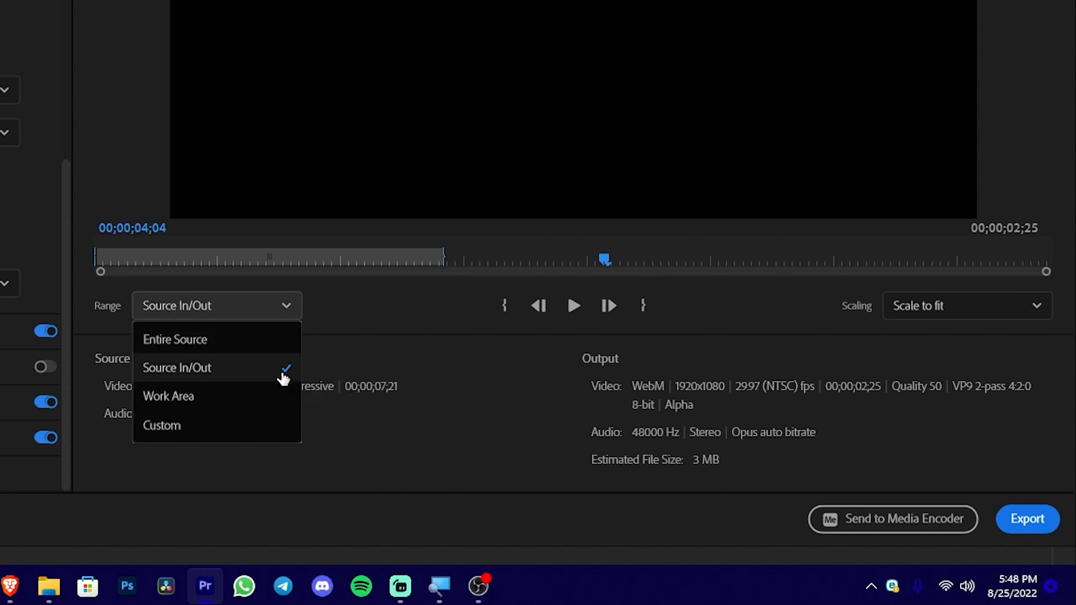
left_click(259, 371)
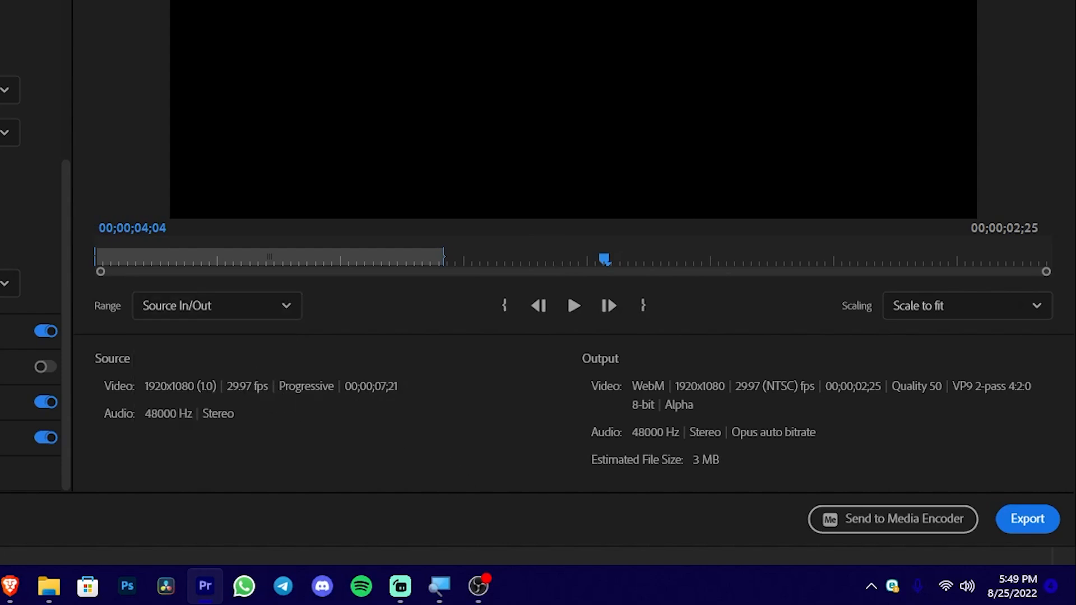
left_click(1019, 530)
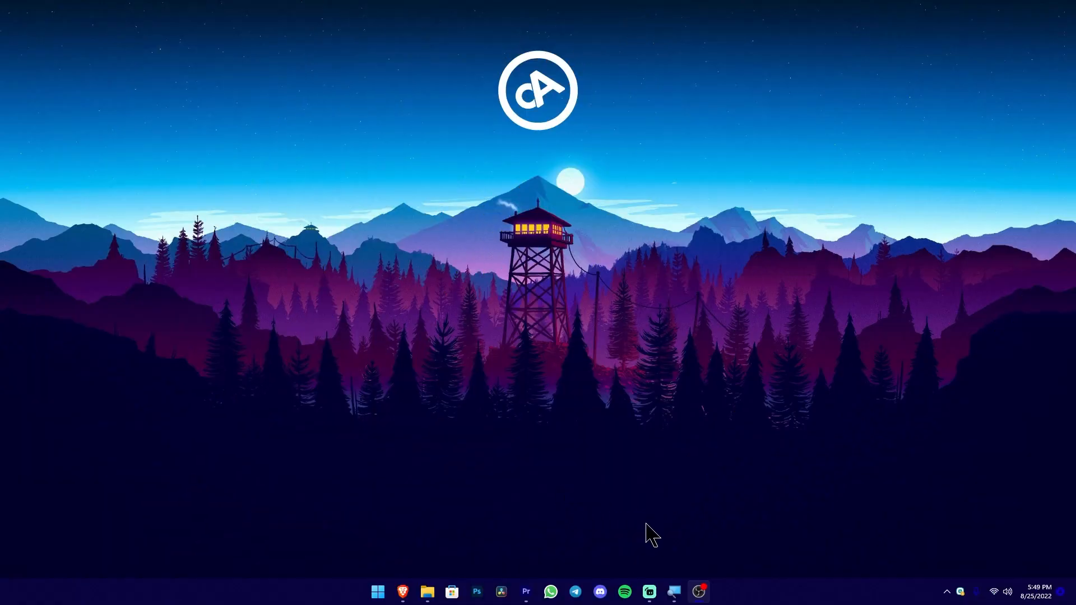
Switch to Streamlabs Desktop and preview the current scene transition by cycling through Live Now, Starting Soon, Intermisstion and Full Screen, ending on Starting Soon
left_click(650, 592)
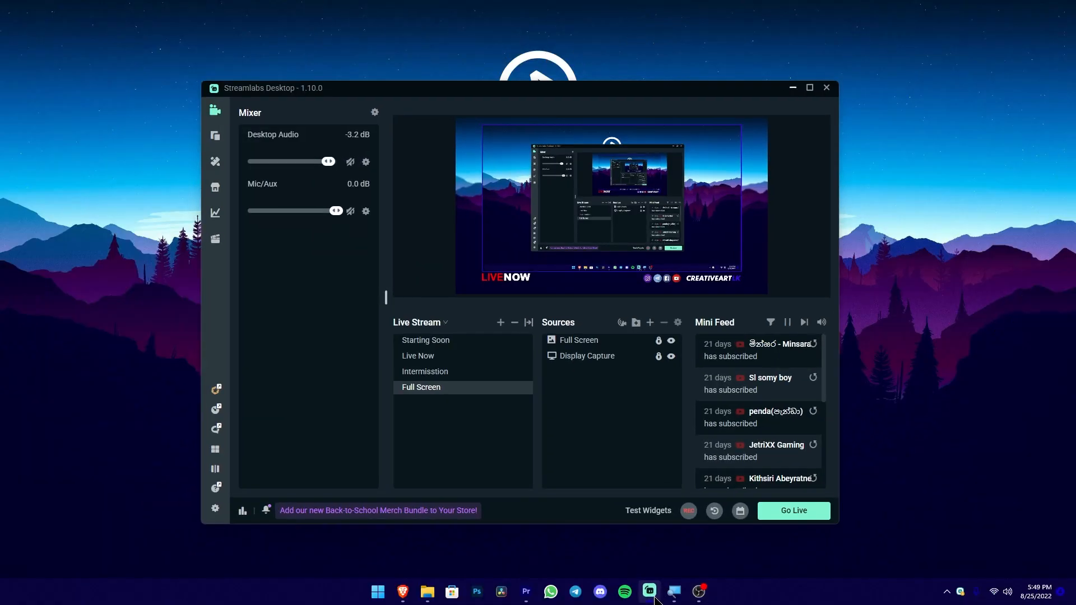
left_click_drag(606, 94, 617, 84)
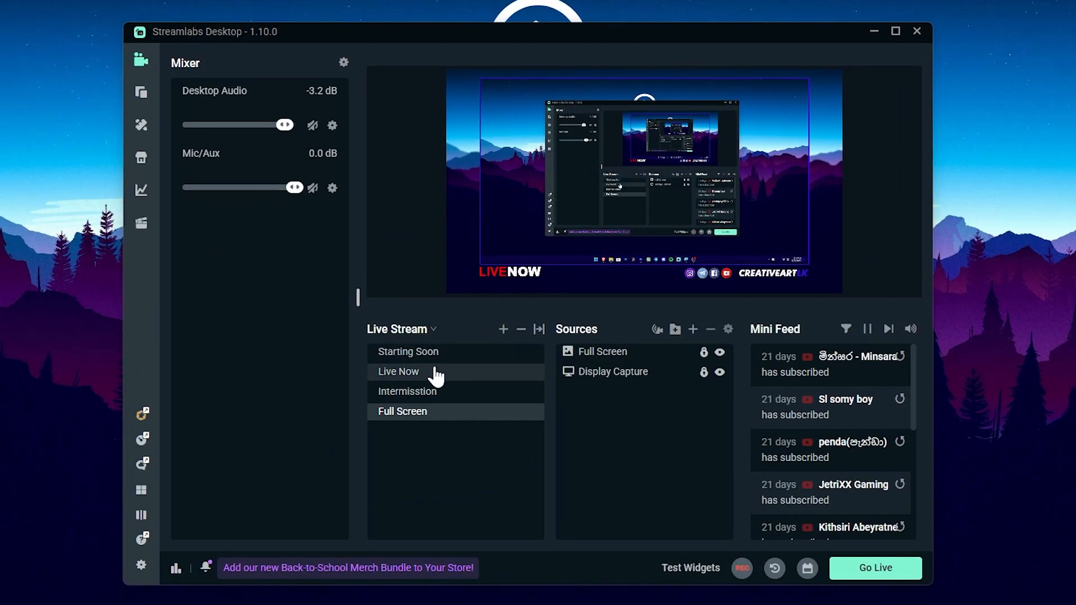
left_click(436, 371)
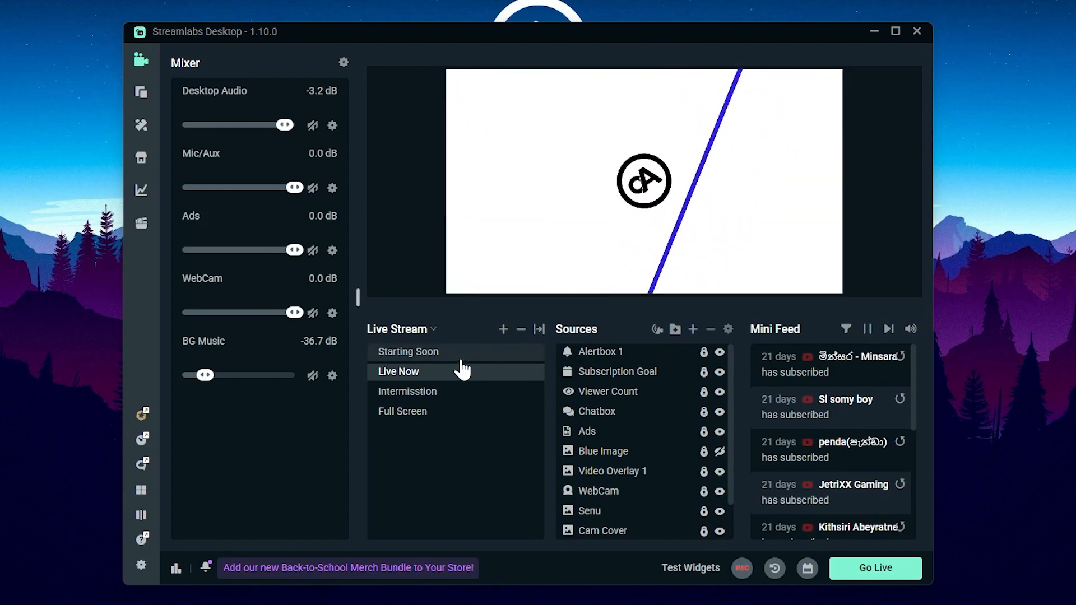
left_click(463, 358)
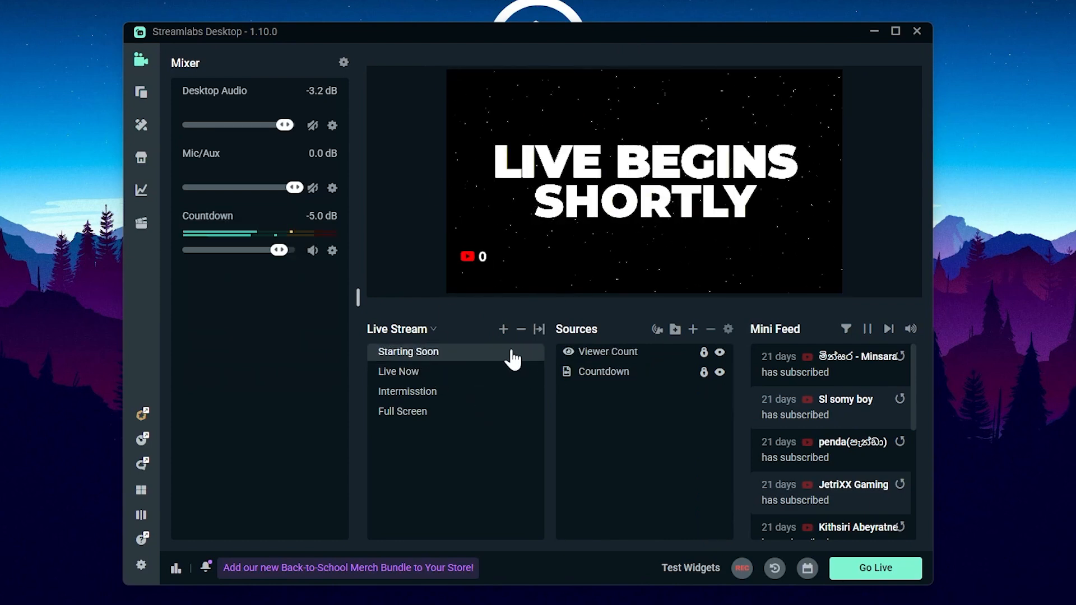
left_click(460, 373)
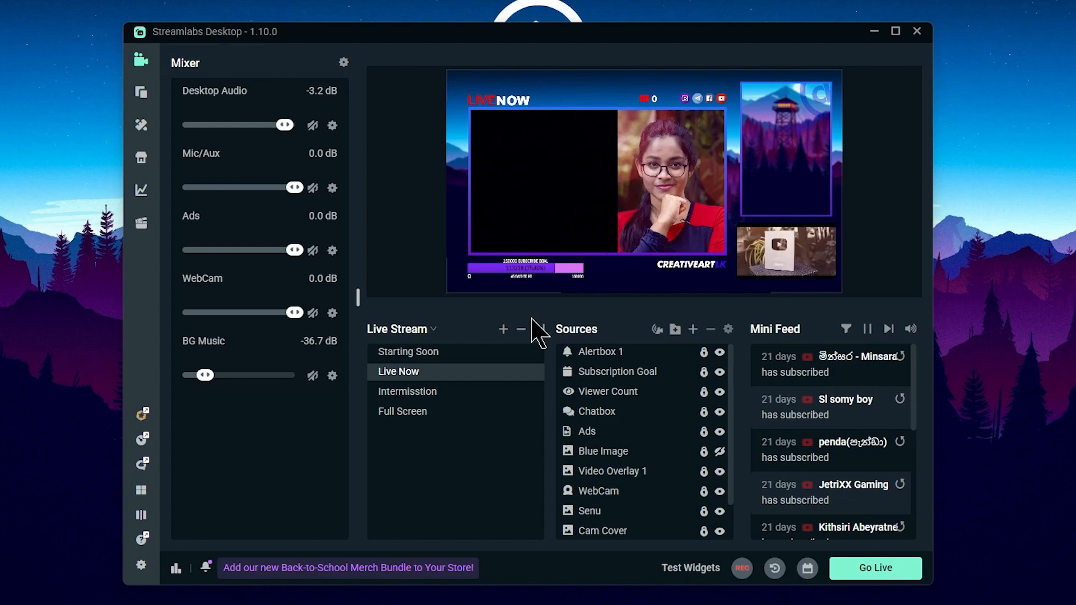
left_click(463, 395)
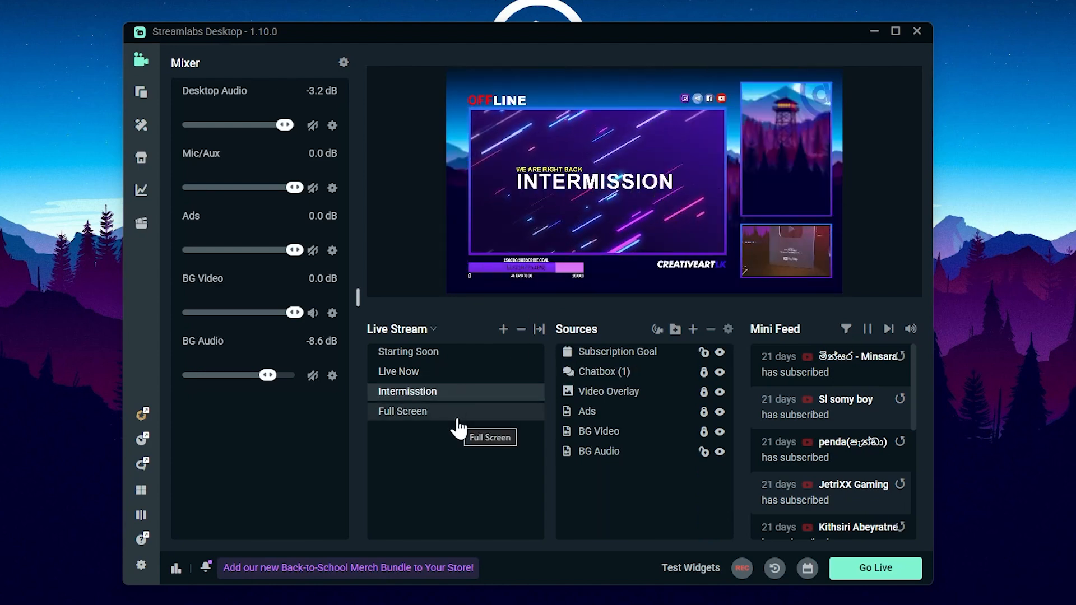
left_click(457, 417)
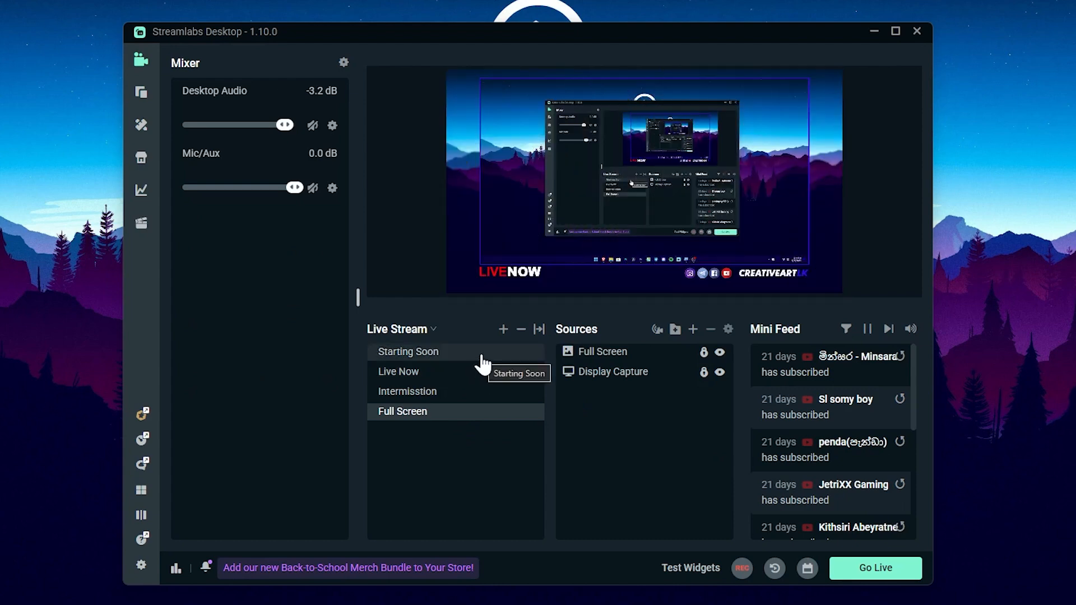
left_click(482, 363)
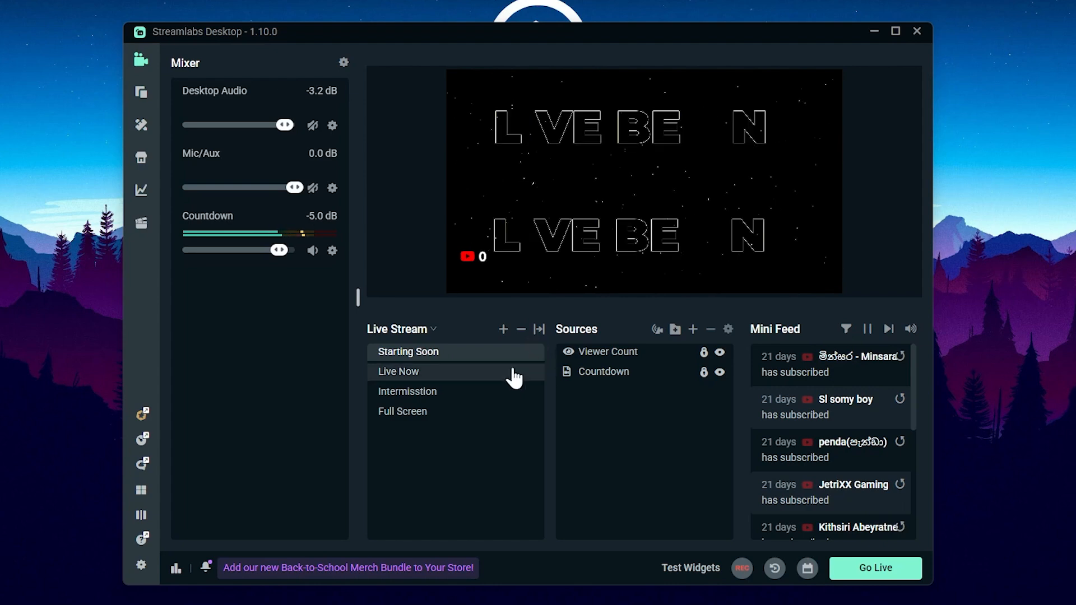
Add a scene transition named New and set its type to Stinger
left_click(539, 336)
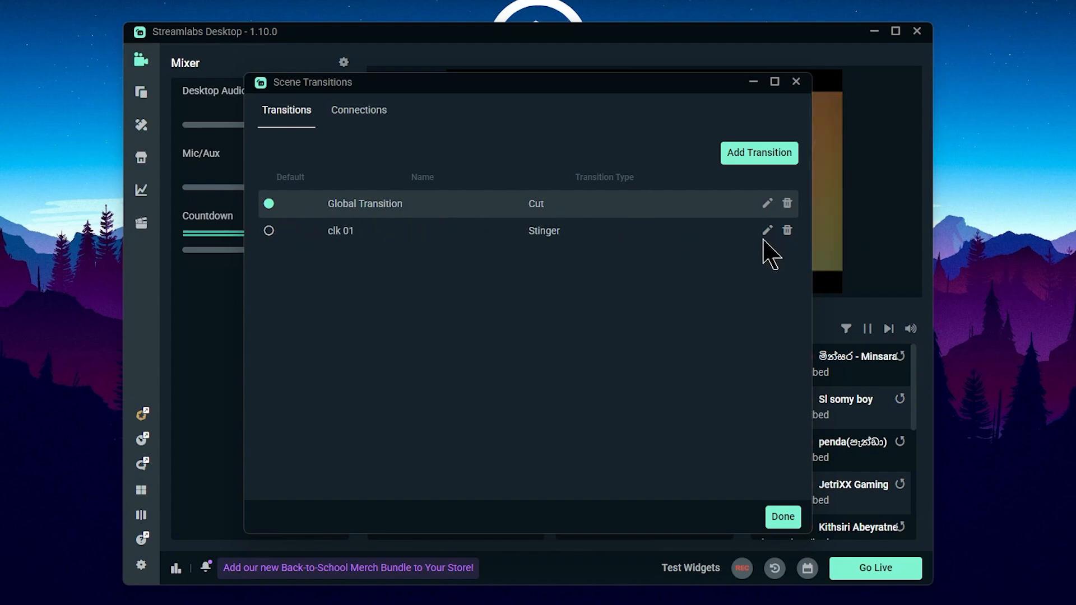
left_click(756, 162)
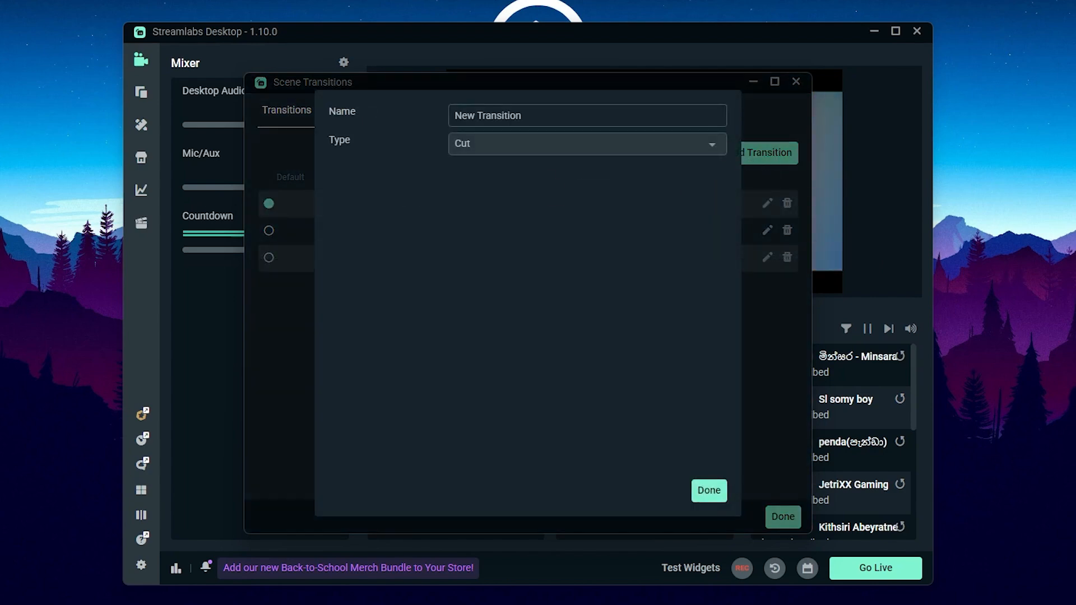
left_click_drag(557, 116, 499, 121)
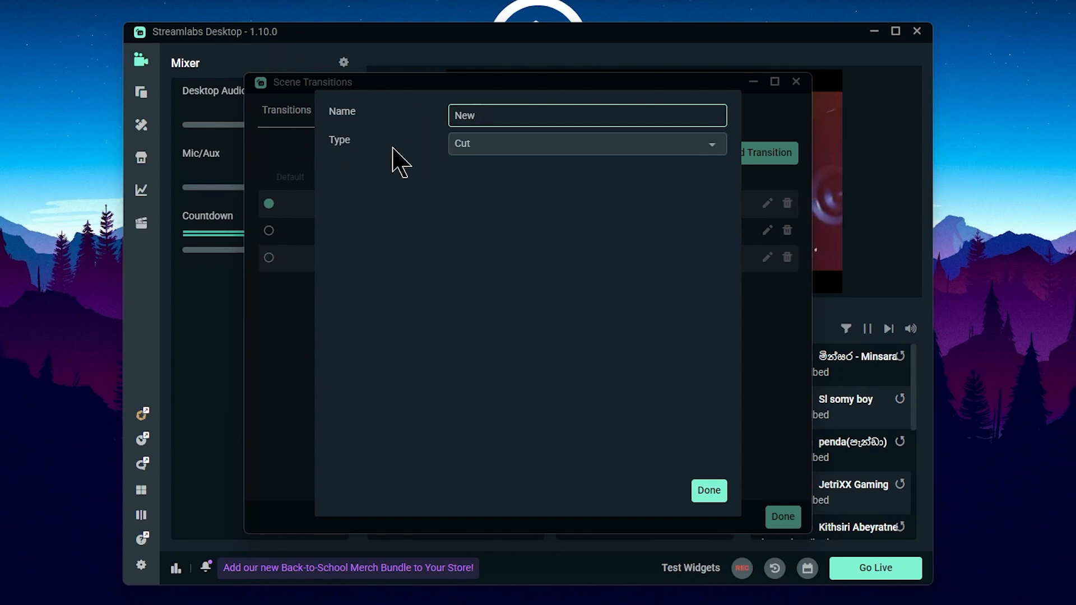
left_click(501, 147)
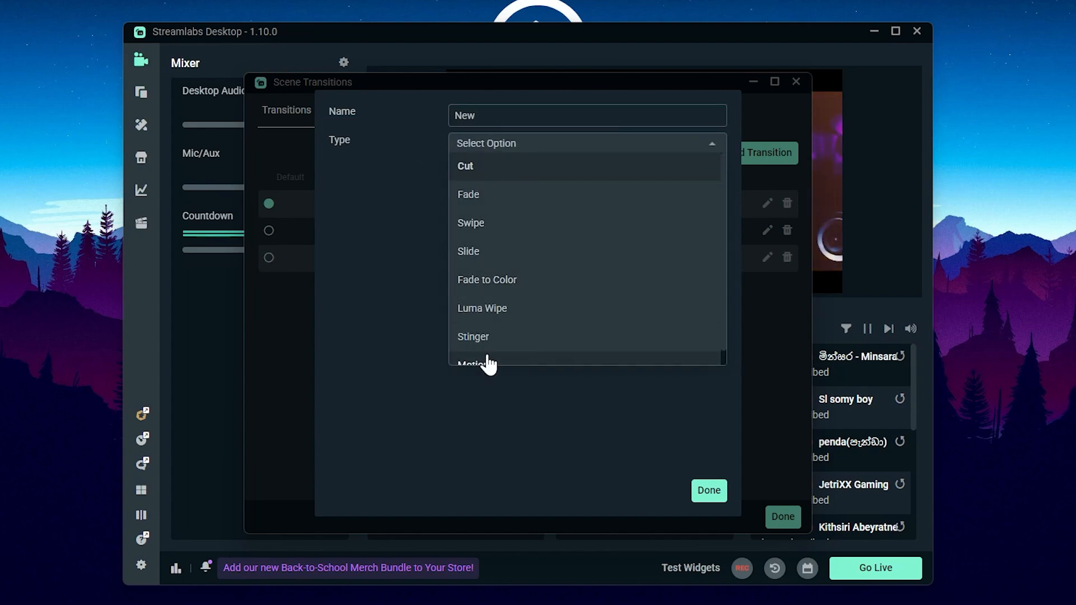
left_click(518, 348)
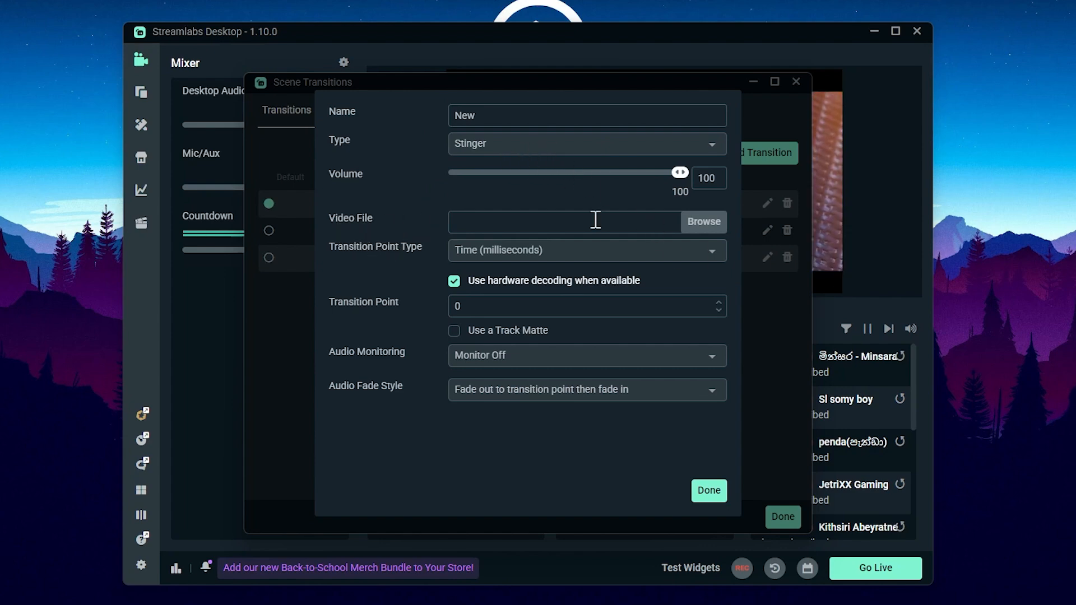
Load Sequence 01.webm from the Samples folder as the stinger's video file and make the New transition the default
left_click(709, 224)
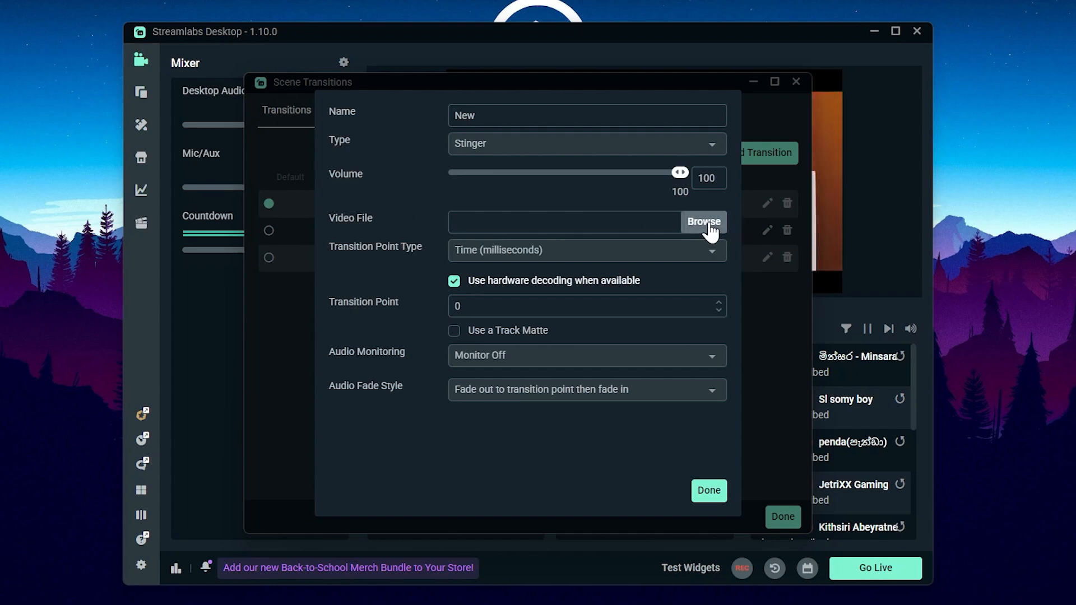
left_click(514, 286)
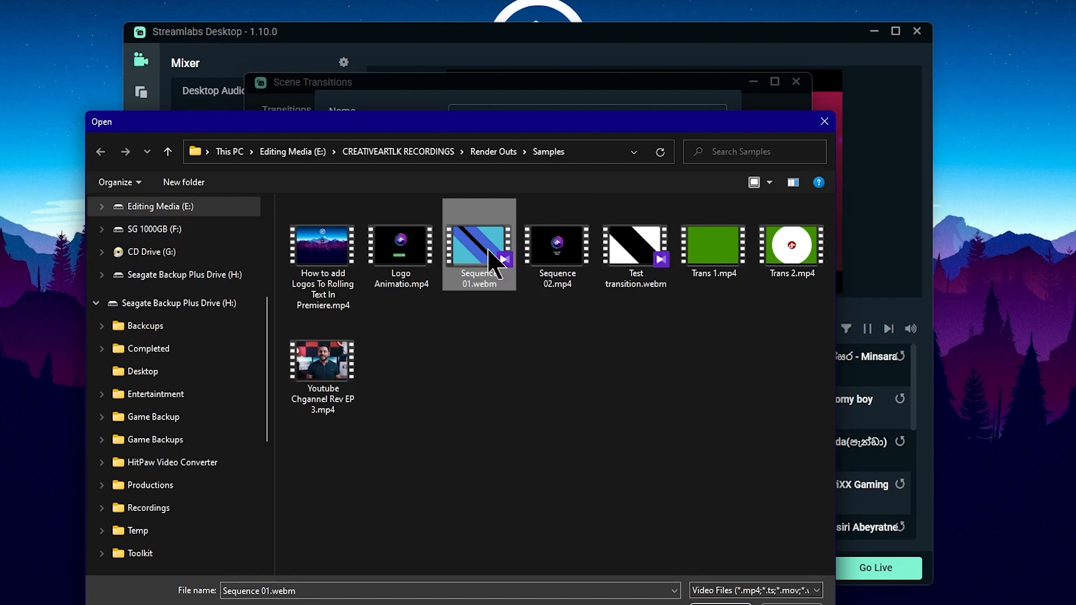
double_click(493, 263)
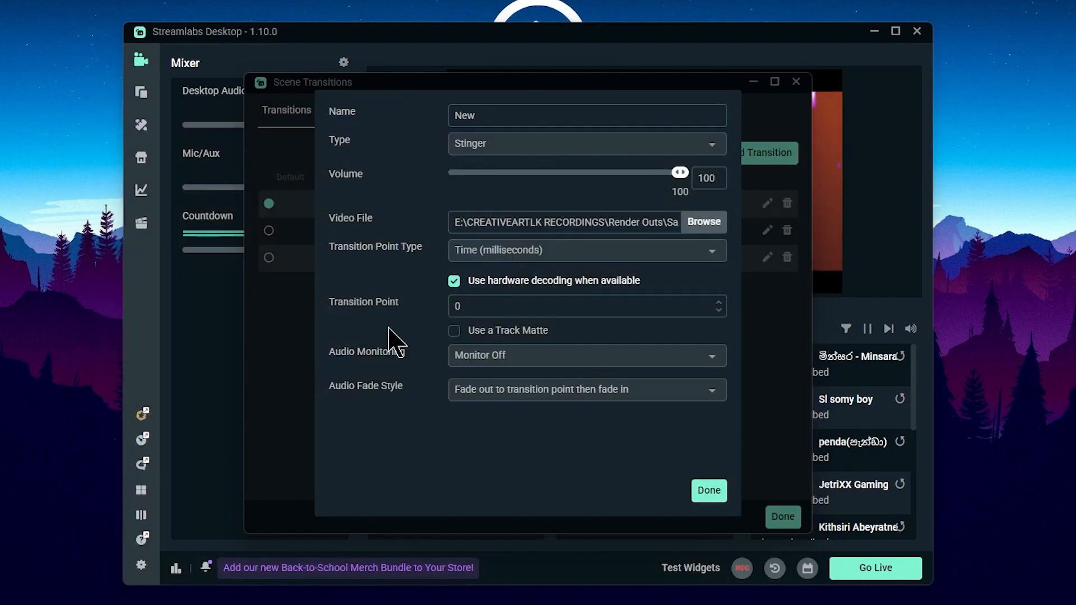
left_click(709, 491)
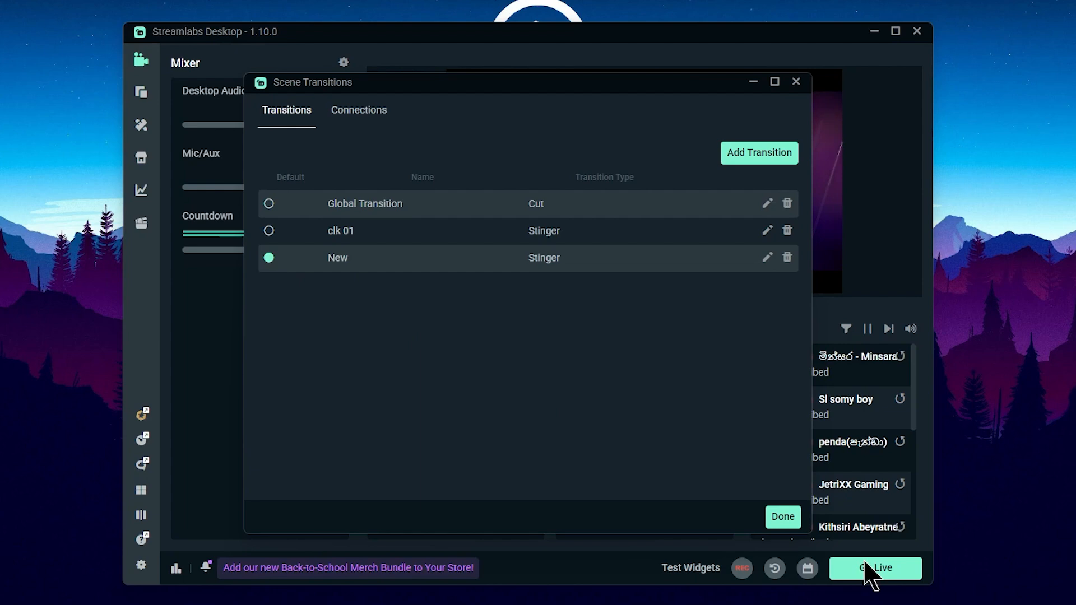
left_click(783, 516)
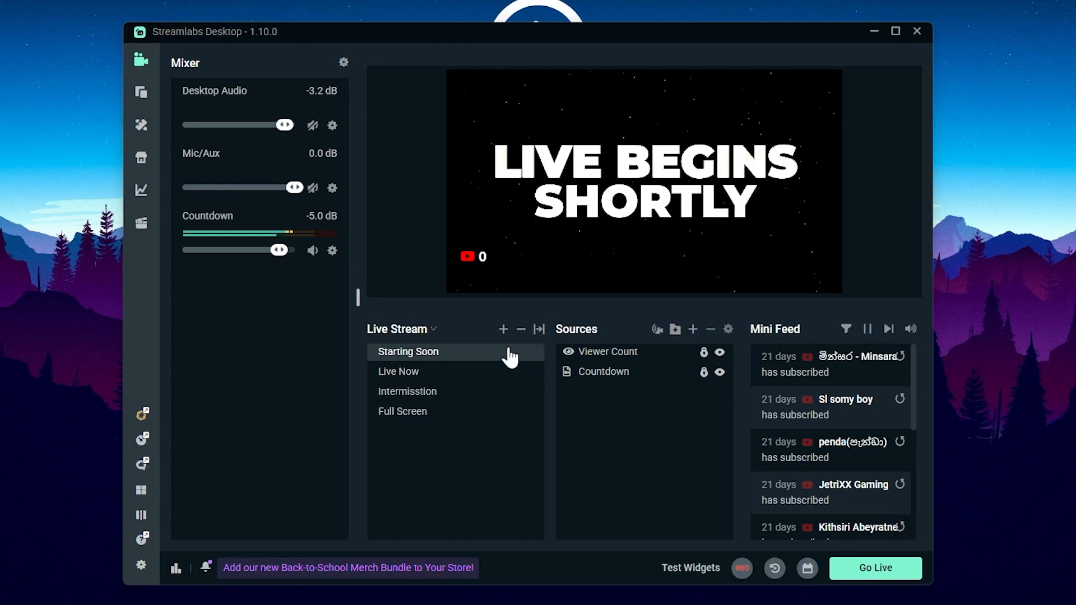
Test the stinger by switching to Live Now and back to Starting Soon, and set its transition point to 1200 milliseconds
left_click(487, 379)
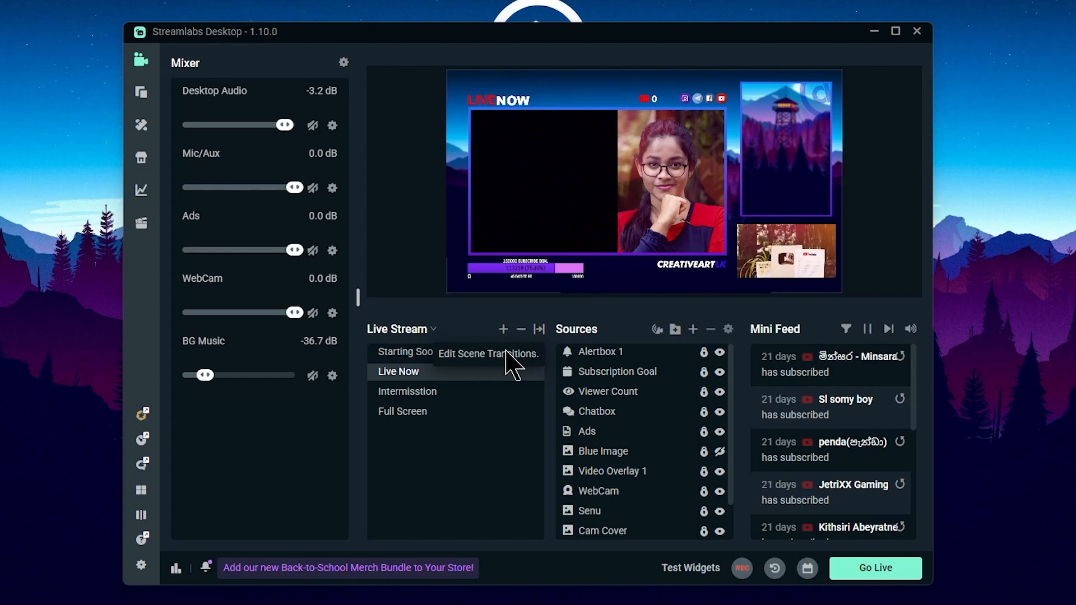
left_click(430, 353)
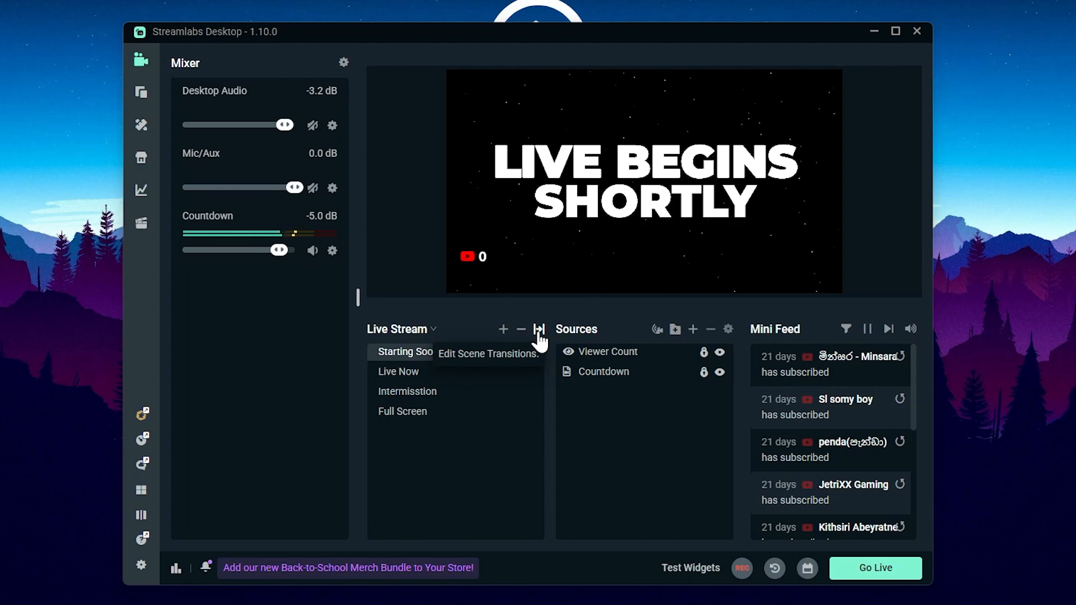
left_click(539, 331)
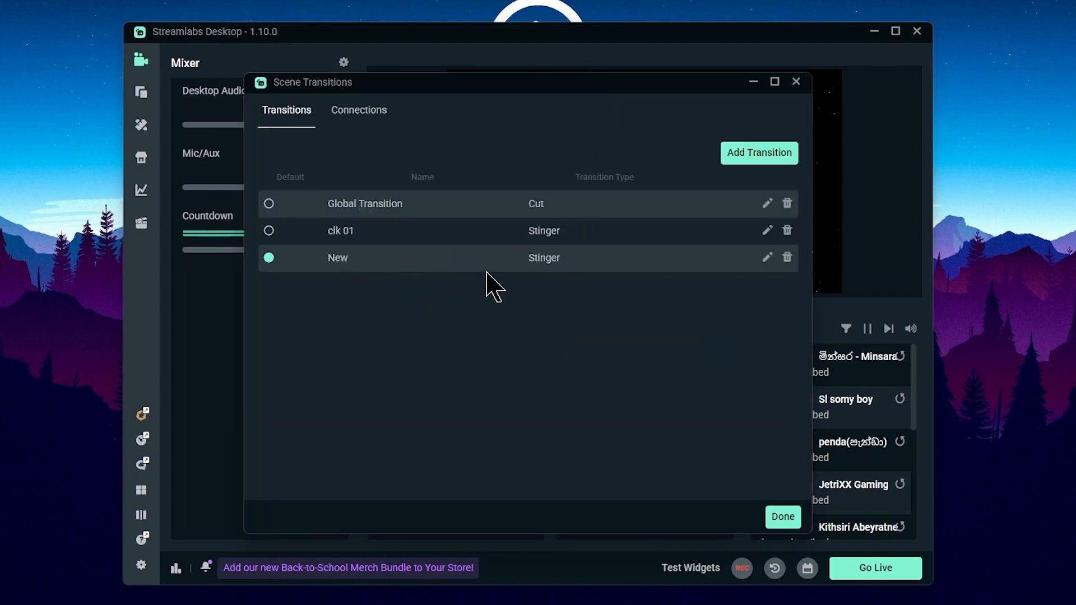
left_click(768, 258)
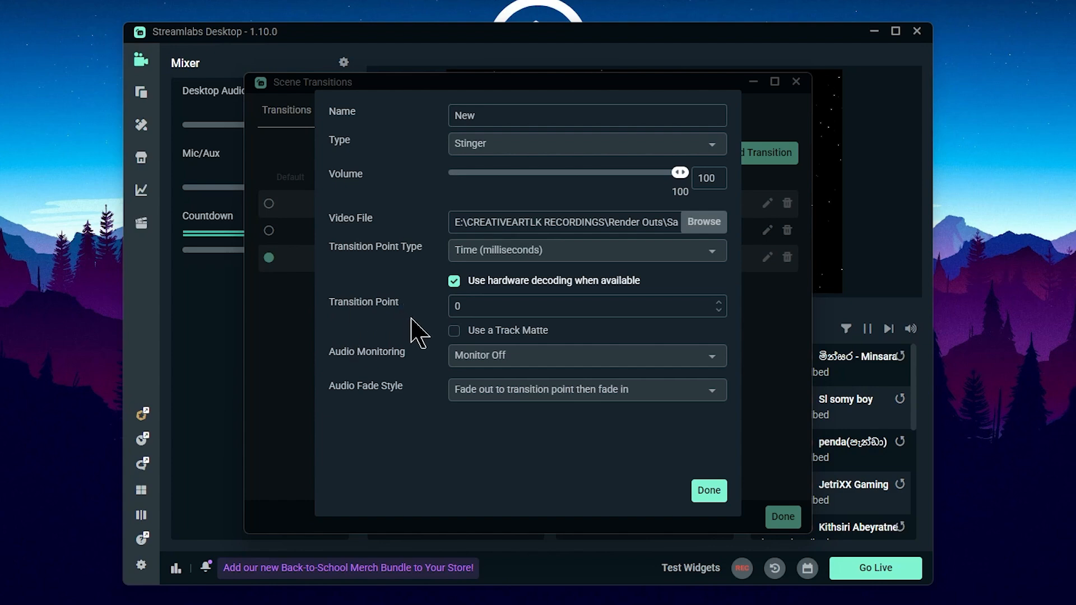
double_click(466, 308)
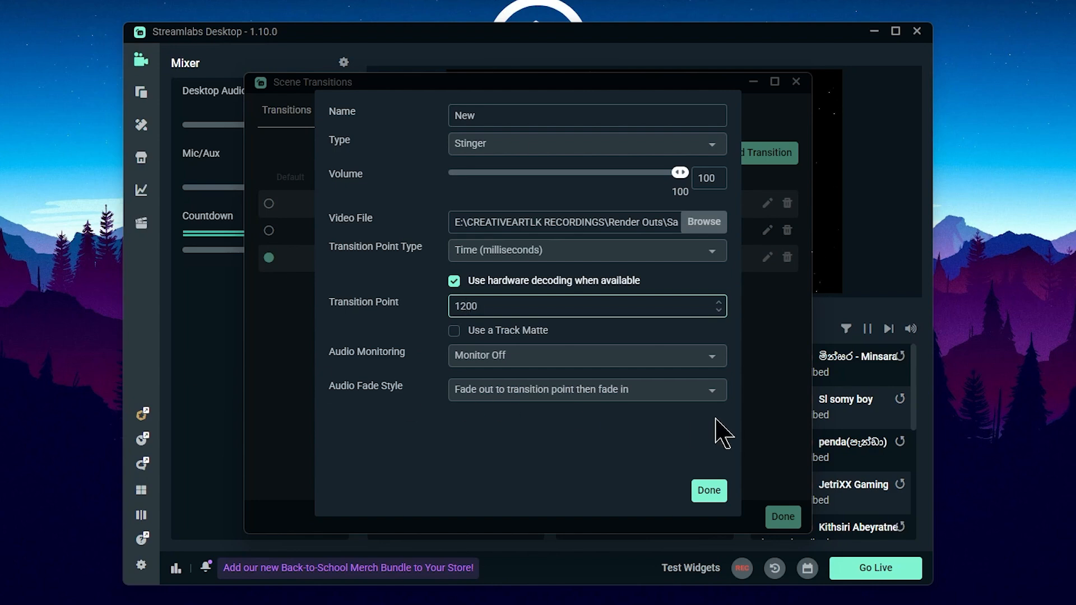
left_click(708, 491)
left_click(782, 516)
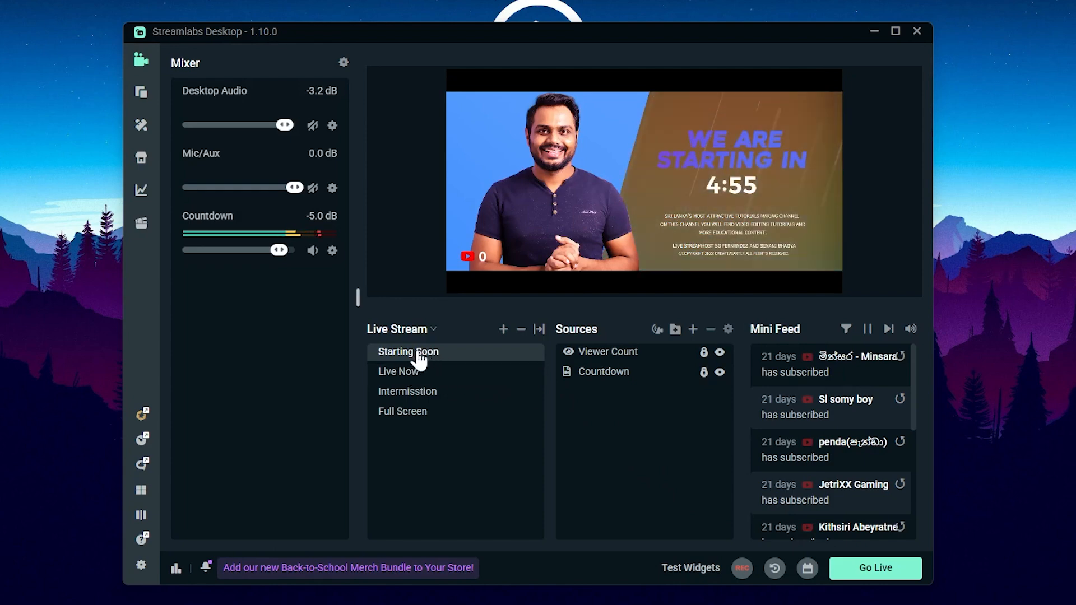
Preview the retimed stinger by switching through the Live Now, Intermisstion and Full Screen scenes
left_click(439, 372)
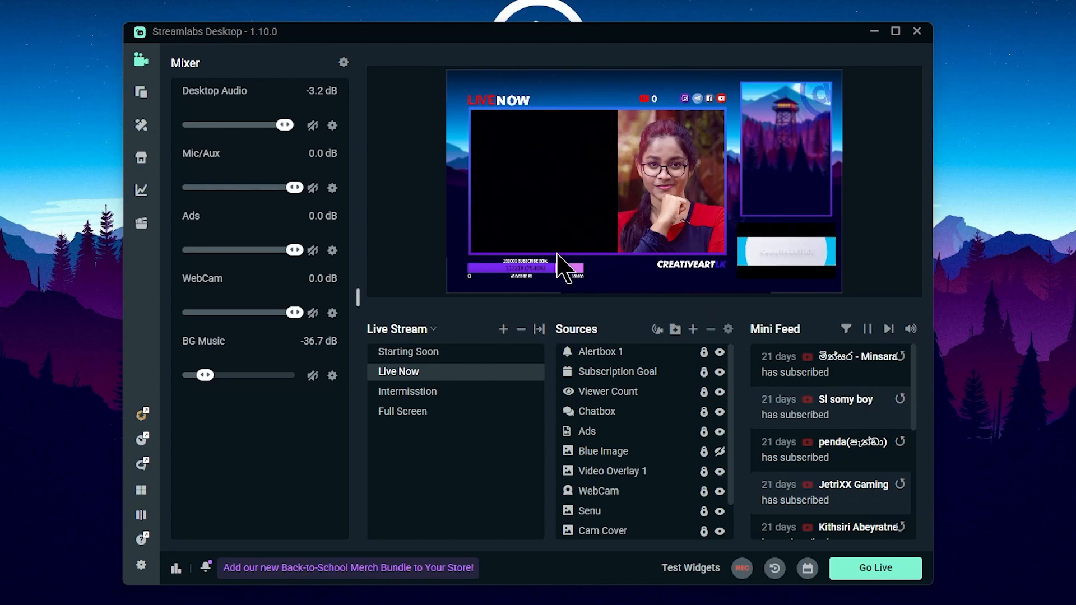
left_click(451, 392)
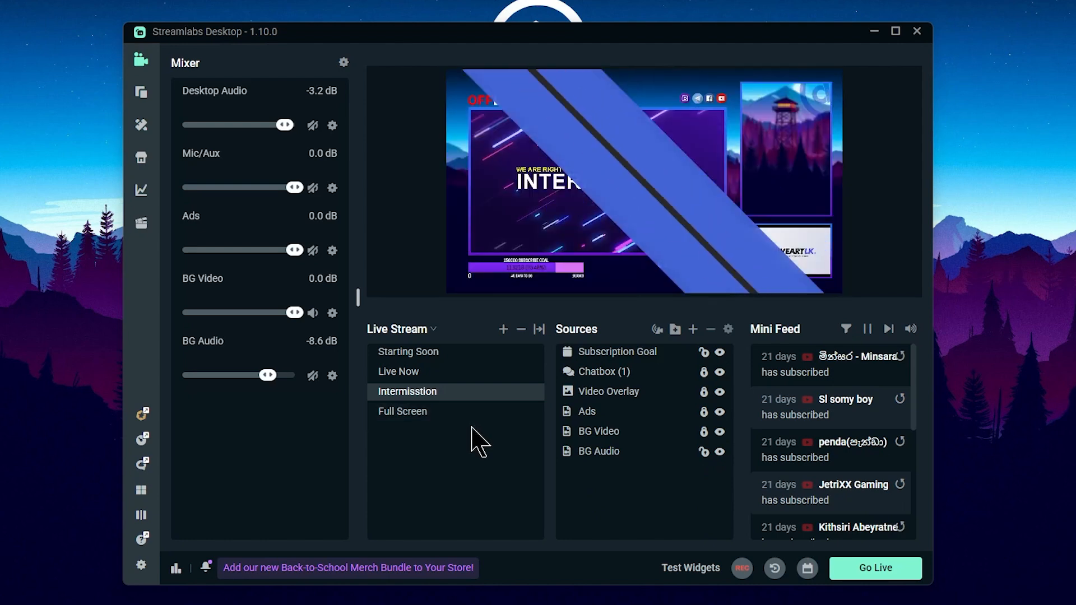
left_click(453, 412)
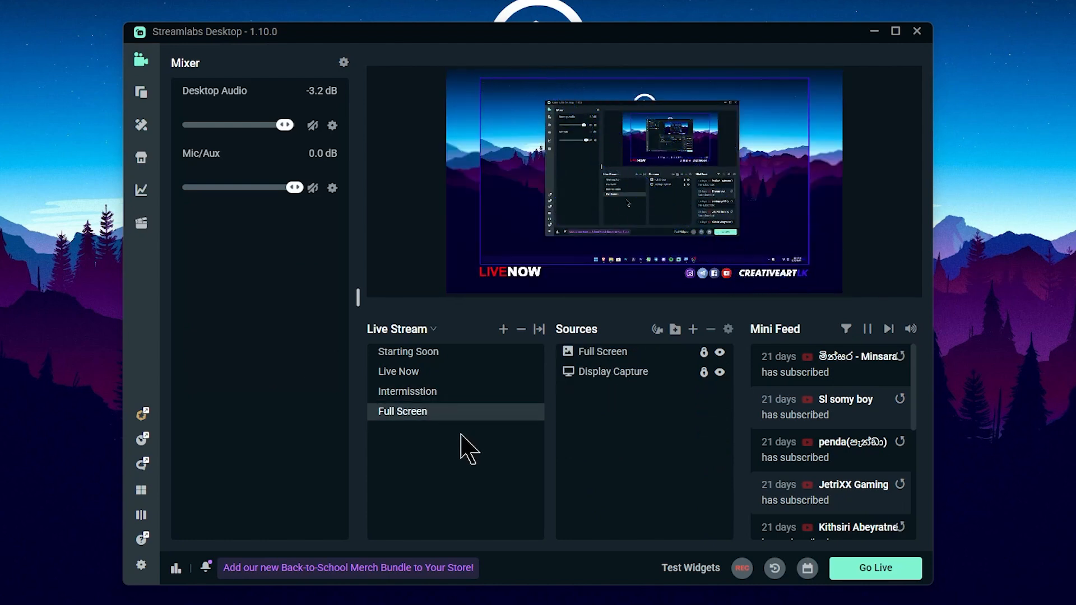
Make clk 01 the default transition and preview it by switching through Starting Soon, Live Now and Intermisstion
left_click(539, 329)
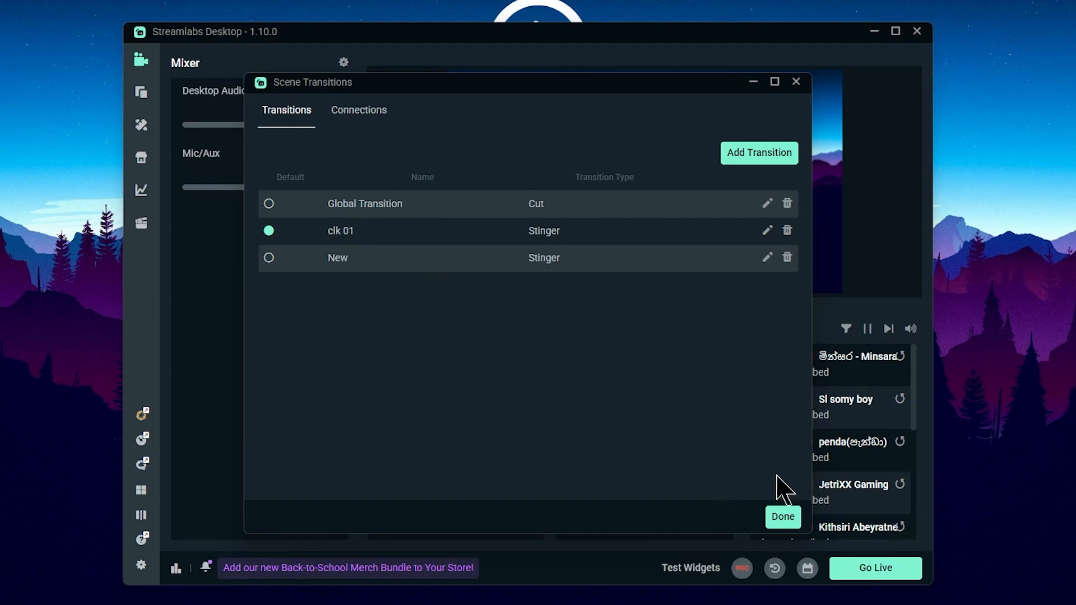
left_click(784, 516)
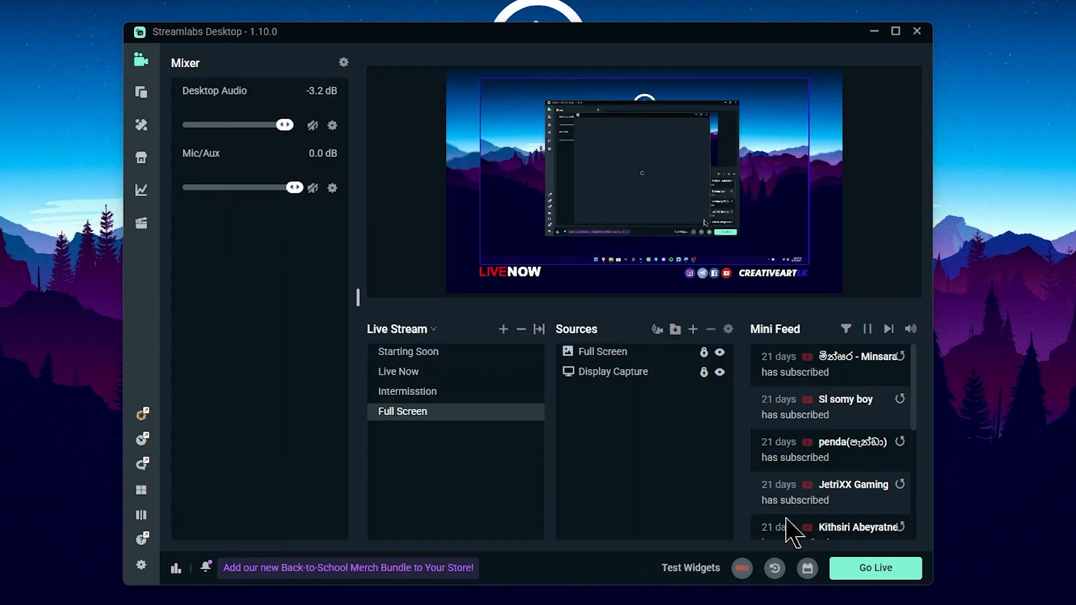
left_click(463, 358)
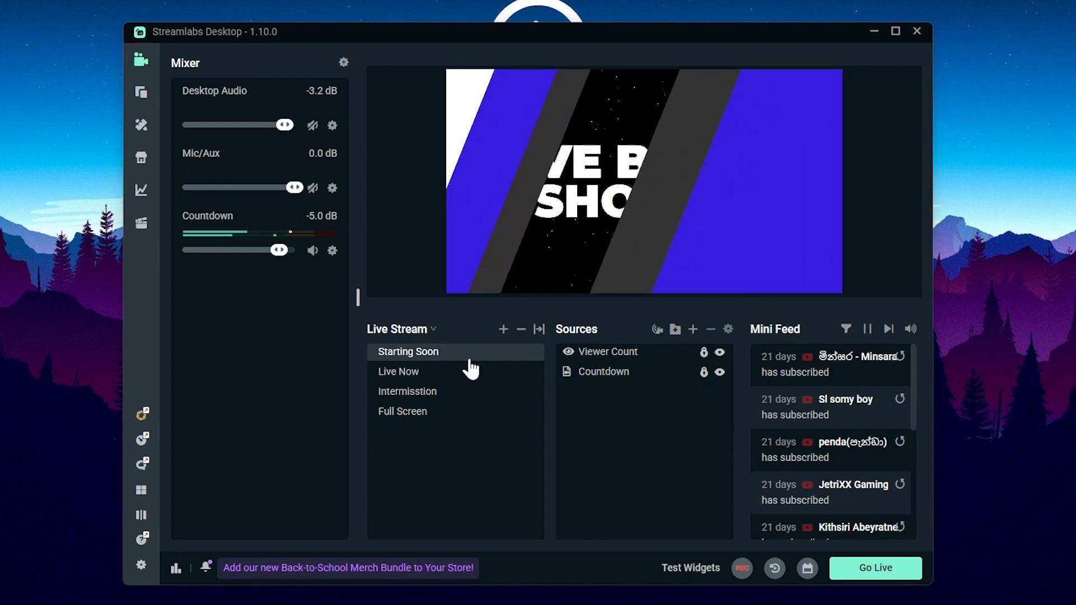
left_click(466, 376)
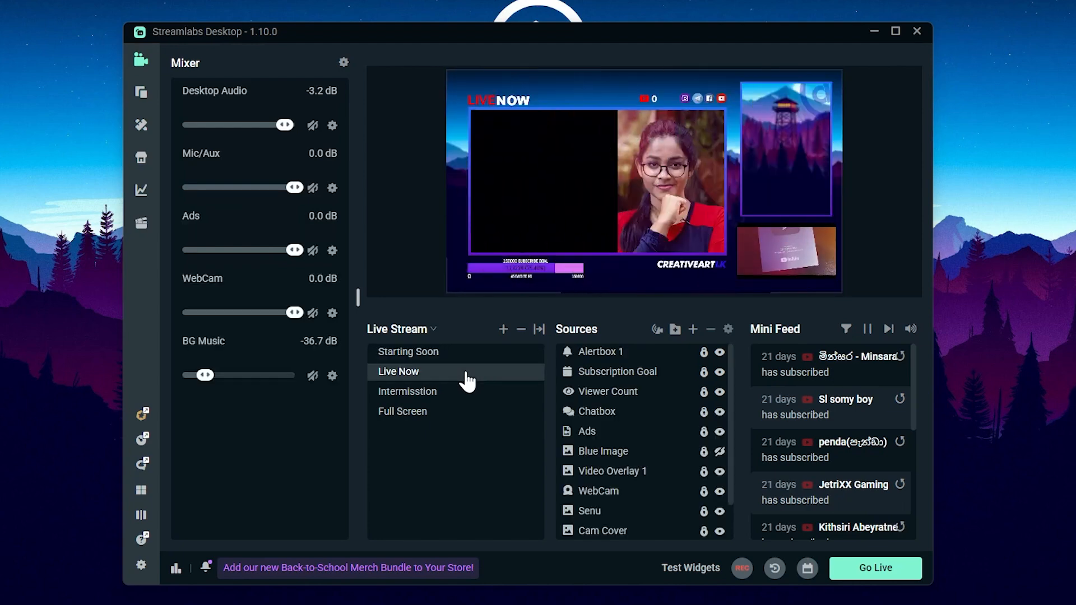
left_click(467, 394)
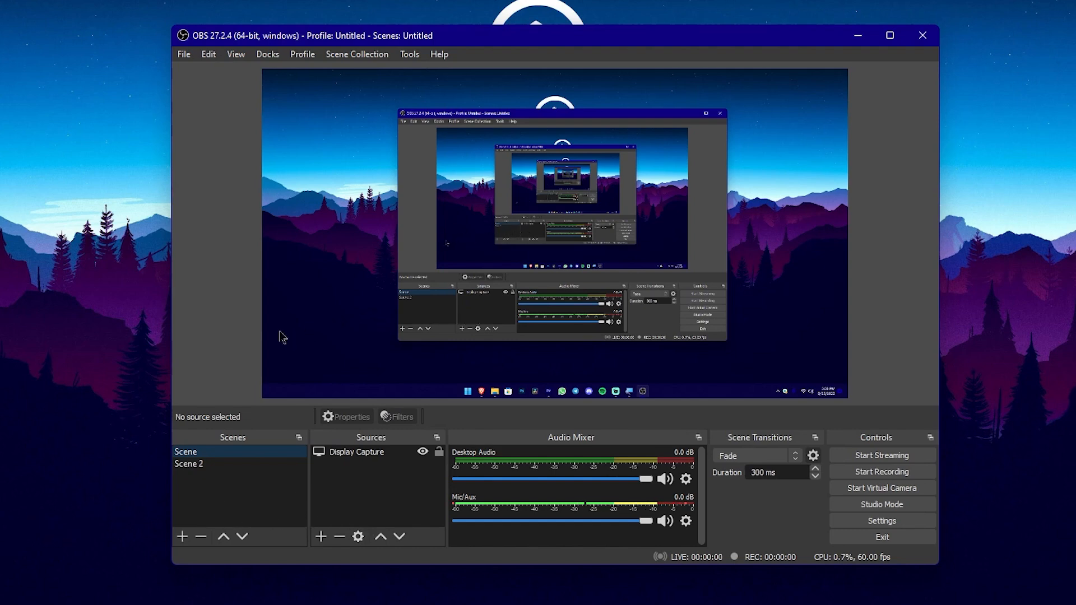
Switch to OBS and preview the Fade transition by alternating between Scene and Scene 2, ending on Scene
left_click(230, 465)
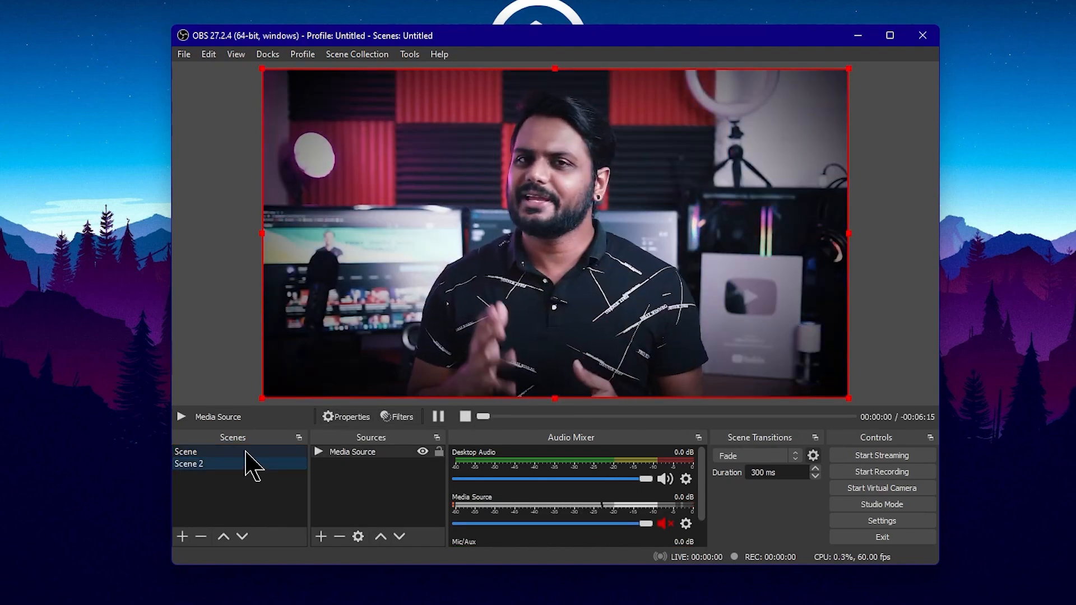
left_click(245, 451)
left_click(246, 464)
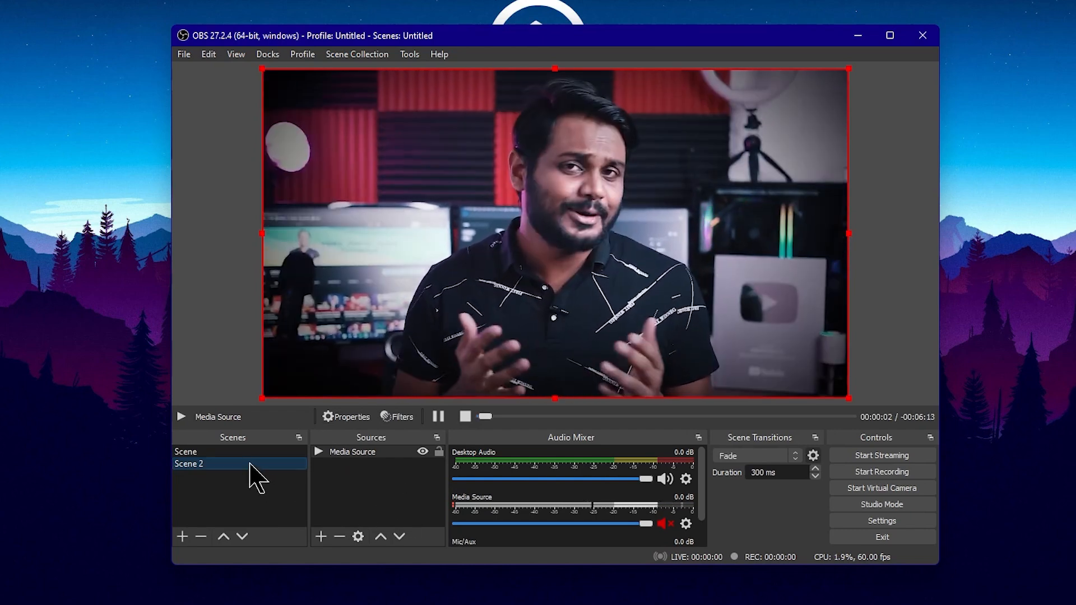
key("Up")
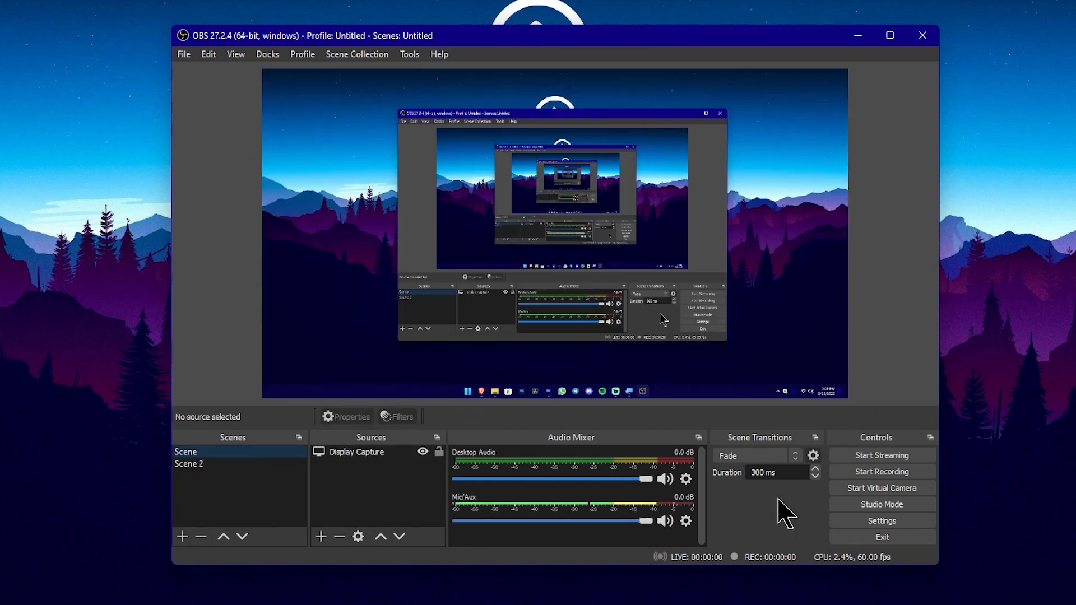
key("alt")
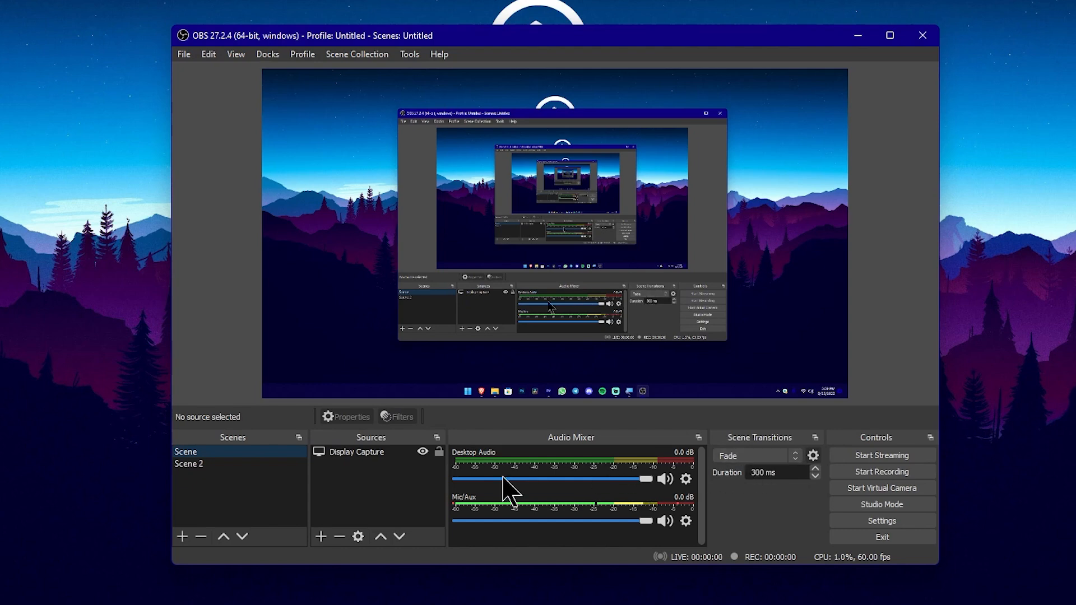
Add a Stinger scene transition named clk
left_click(778, 457)
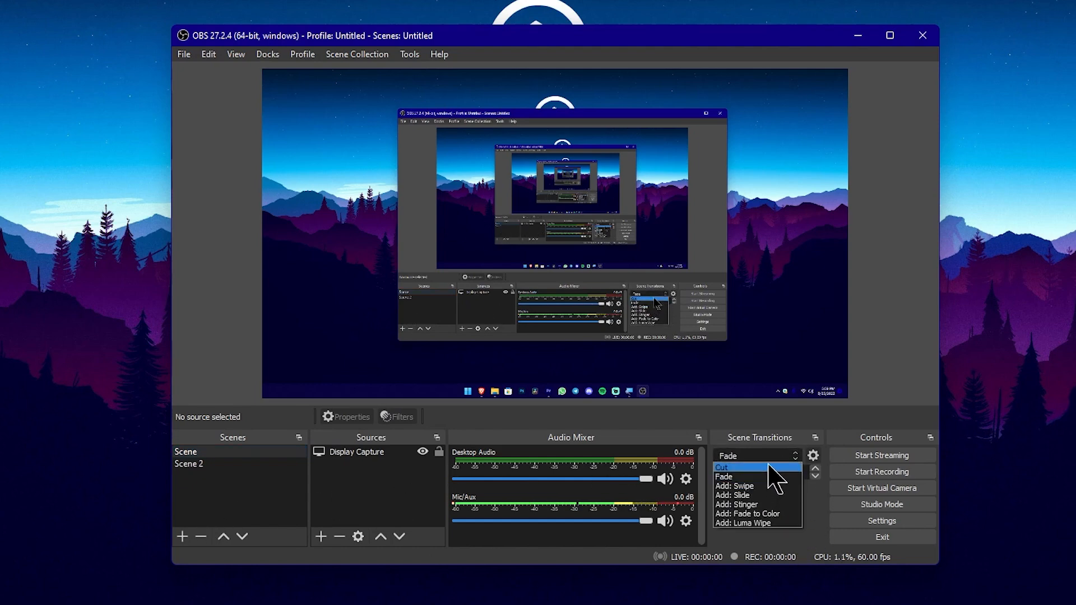
left_click(763, 505)
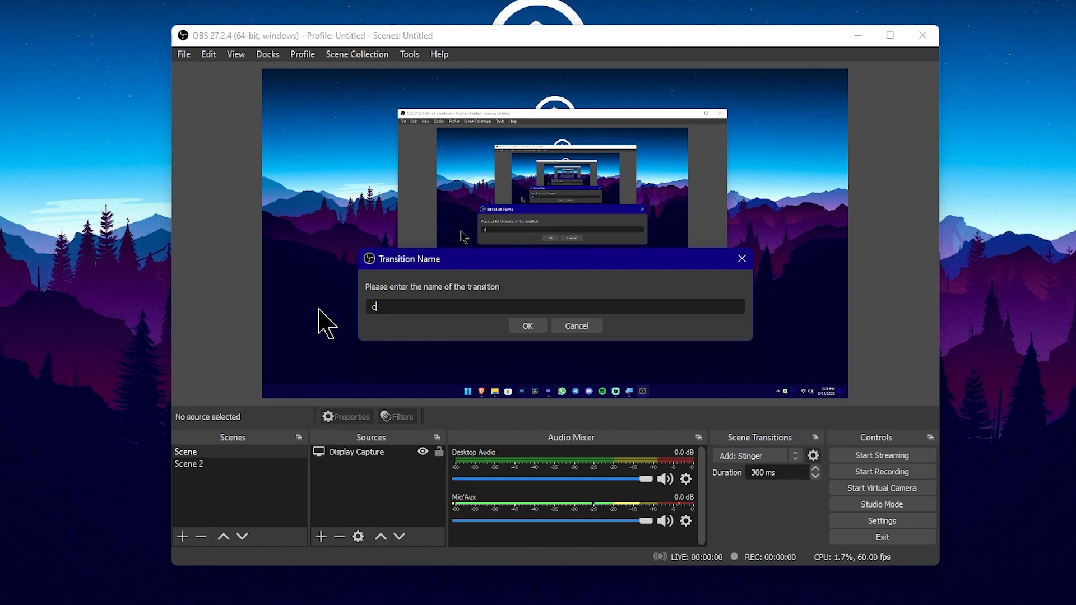
left_click(530, 328)
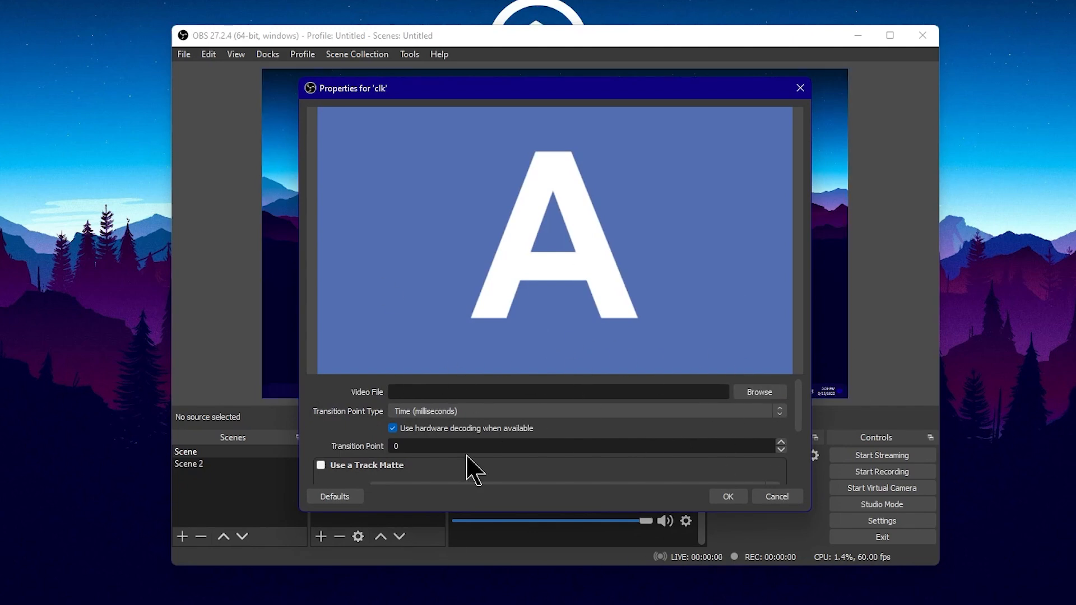
Load Sequence 01.webm from the Samples folder into the clk stinger and set its transition point to 1200 milliseconds
left_click(761, 393)
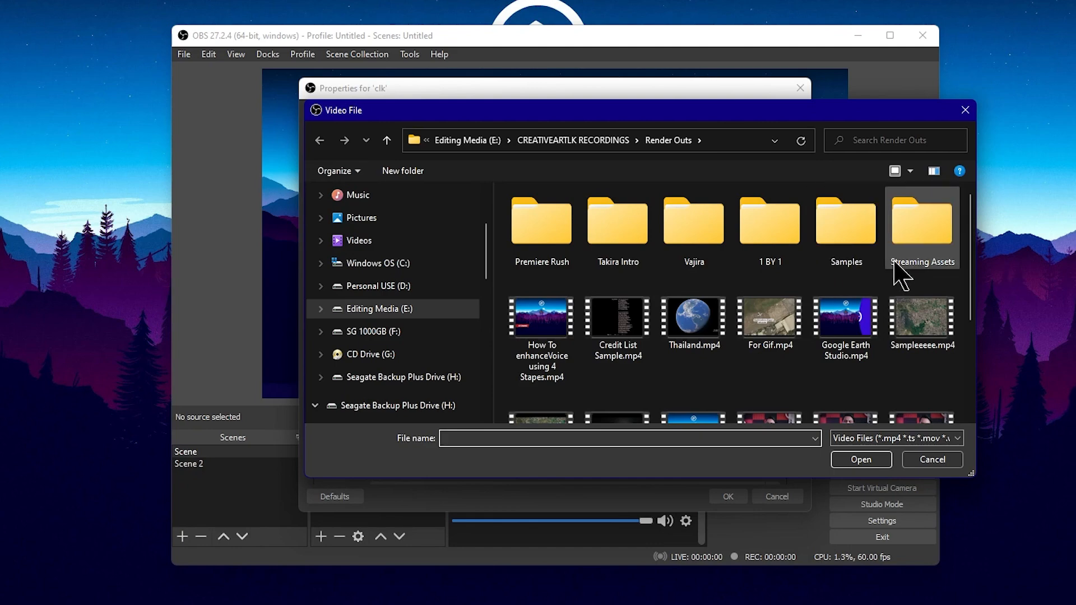
double_click(846, 224)
left_click(704, 238)
left_click(861, 459)
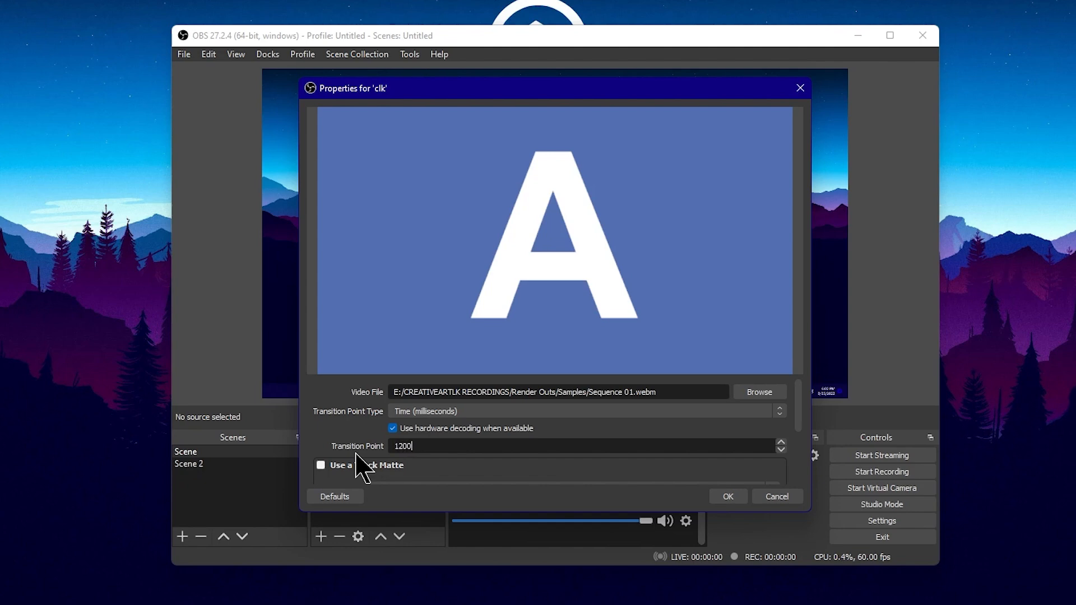
left_click(725, 500)
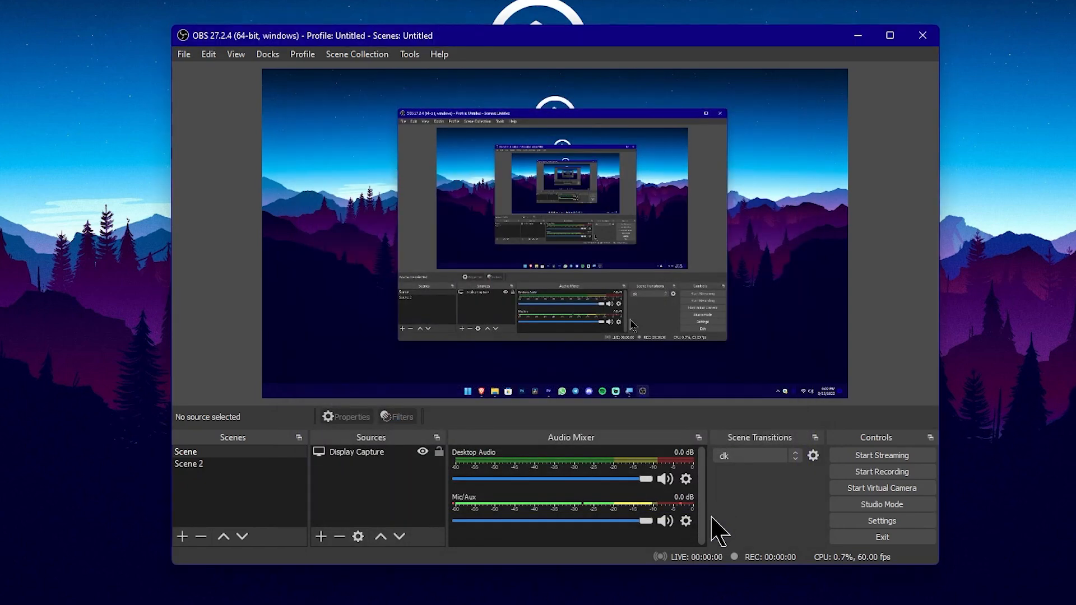
Preview the clk stinger by switching to Scene 2, back to Scene, and to Scene 2 again
left_click(200, 467)
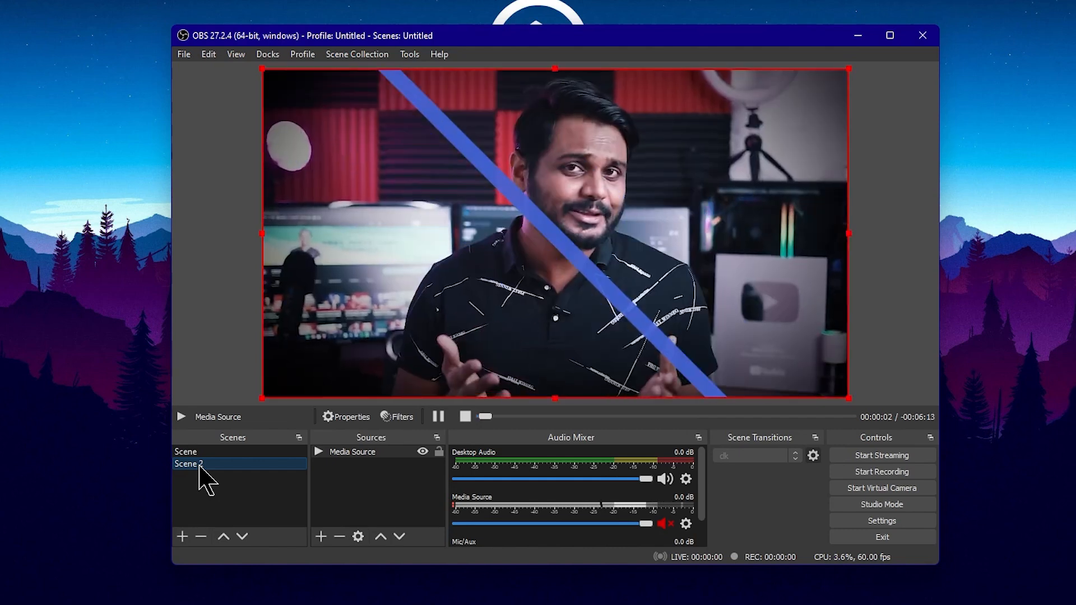
left_click(224, 452)
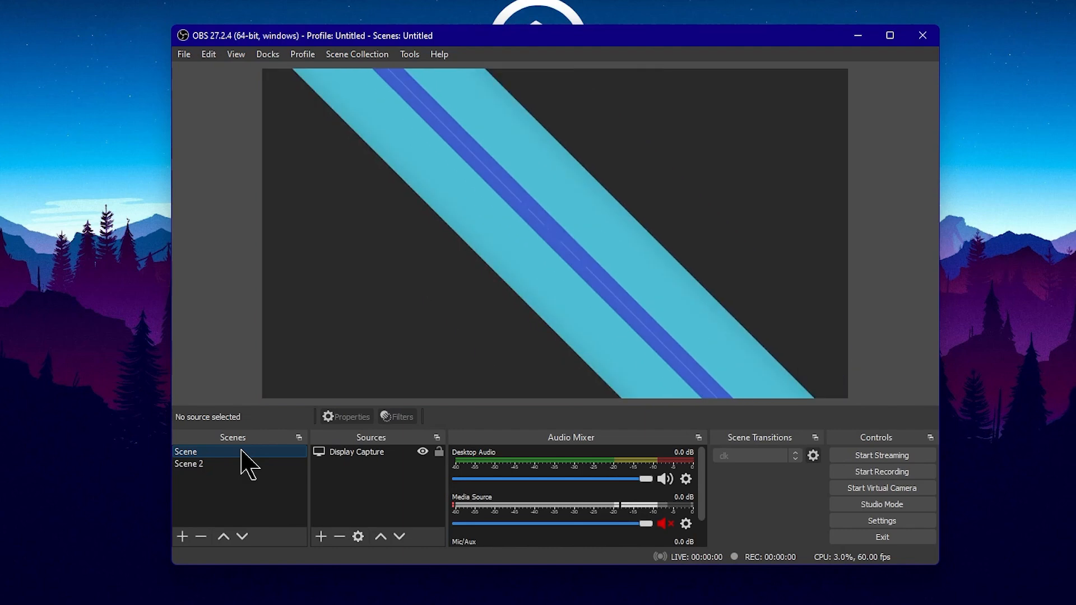
left_click(200, 464)
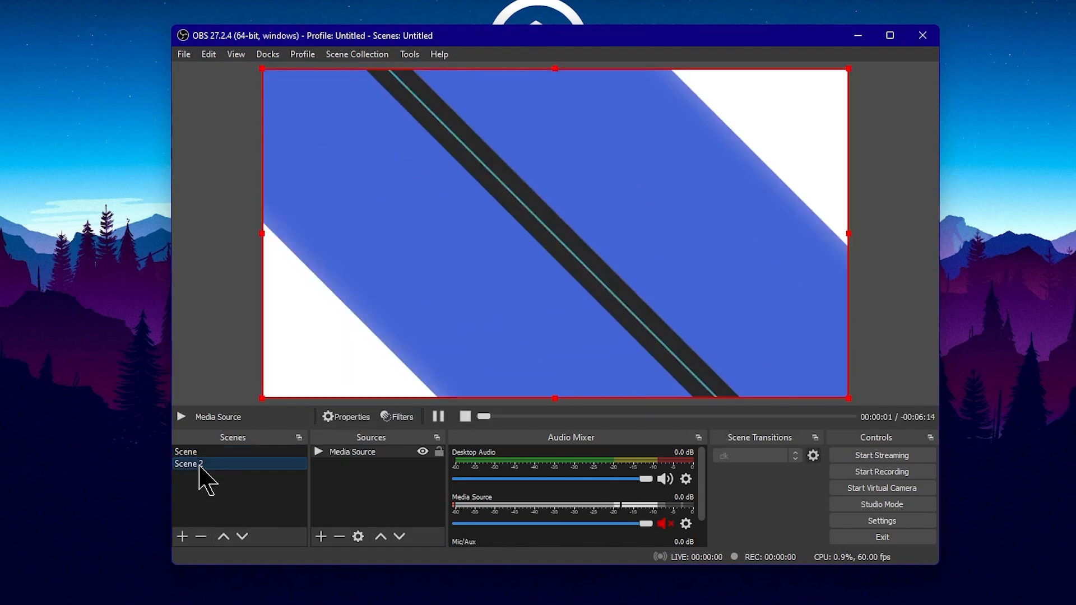